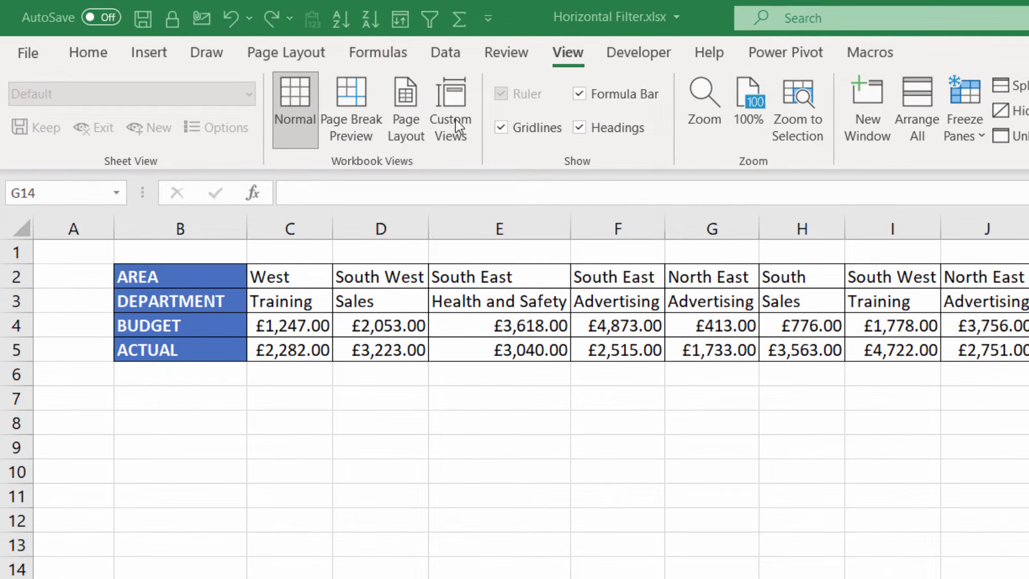
- Save the current sheet layout as a custom view named All Depts
{"action": "left_click", "coordinate": [455, 120]}
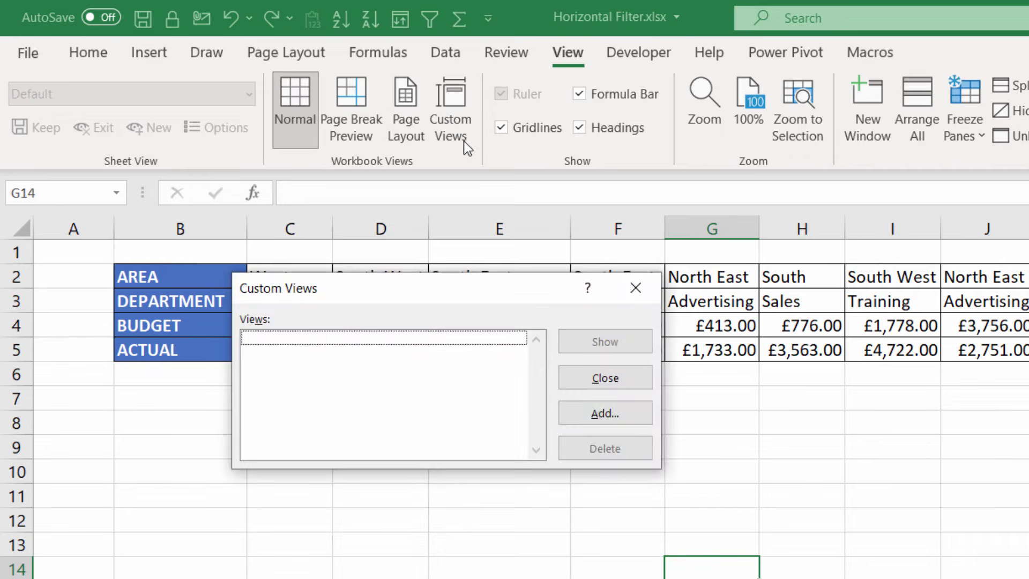
{"action": "left_click", "coordinate": [619, 411]}
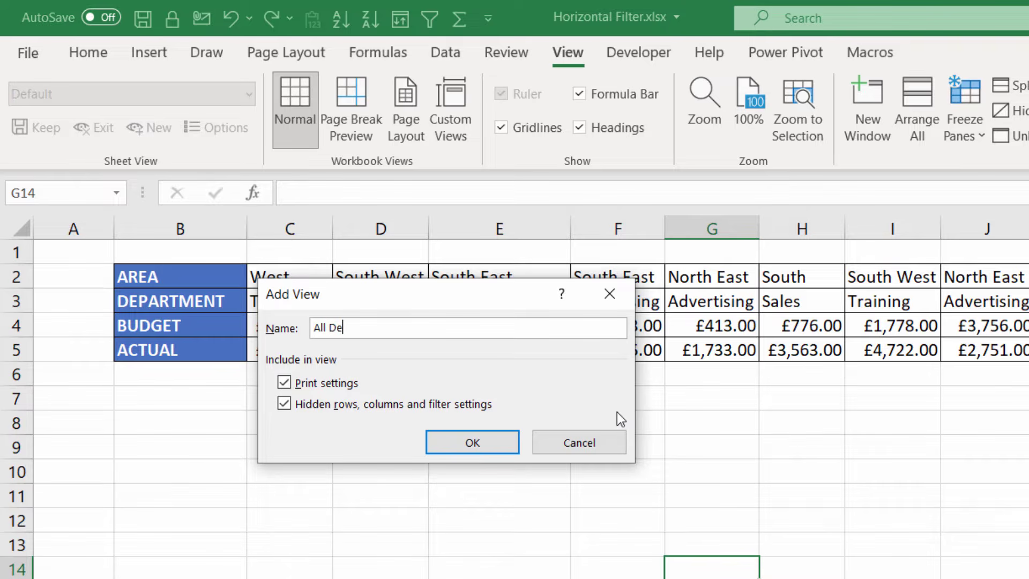
{"action": "type", "text": "All Depts"}
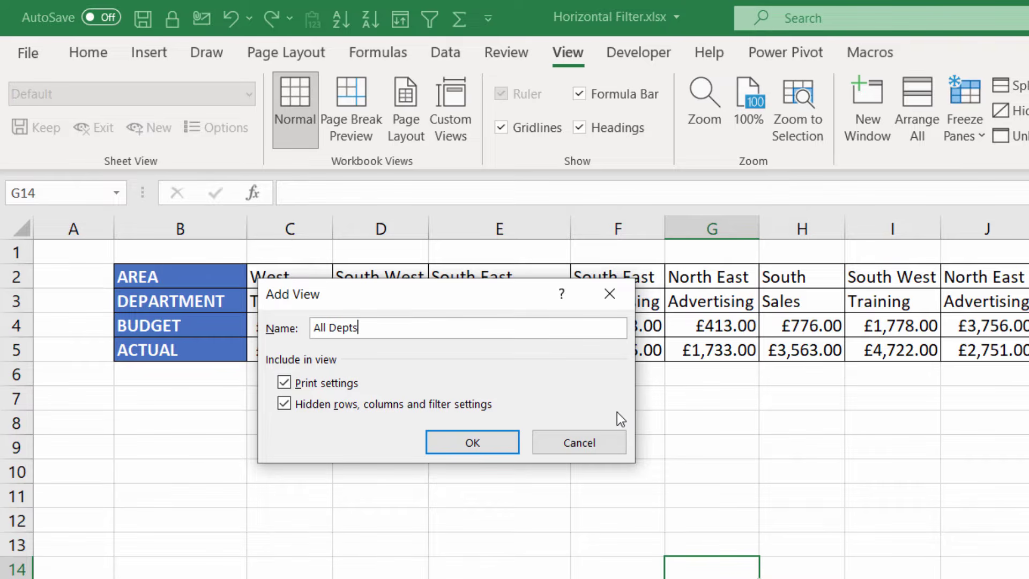
{"action": "left_click", "coordinate": [480, 441]}
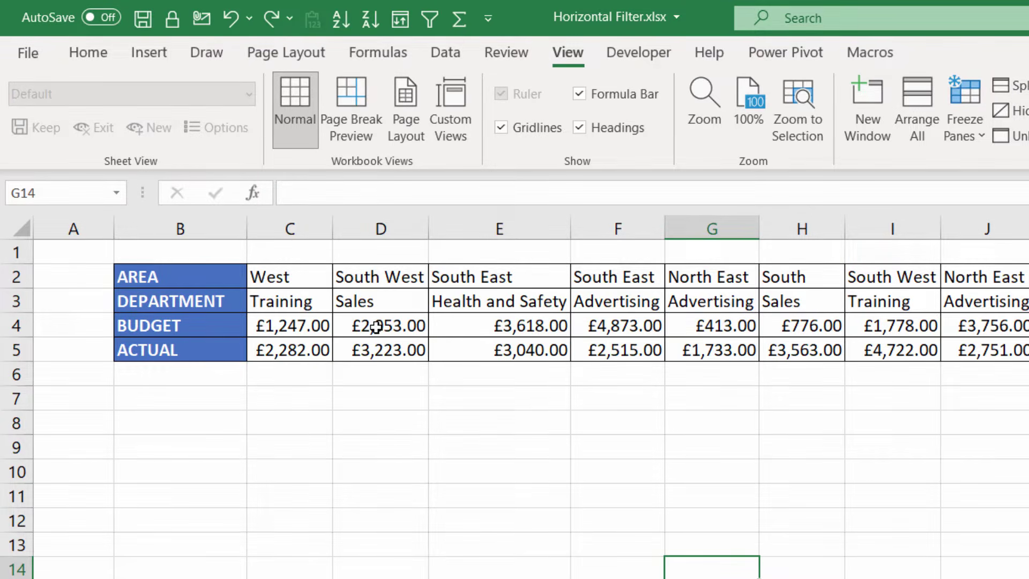
- Hide columns D to H and J to O so only the Training department columns remain
{"action": "left_click_drag", "start_coordinate": [354, 229], "coordinate": [560, 232]}
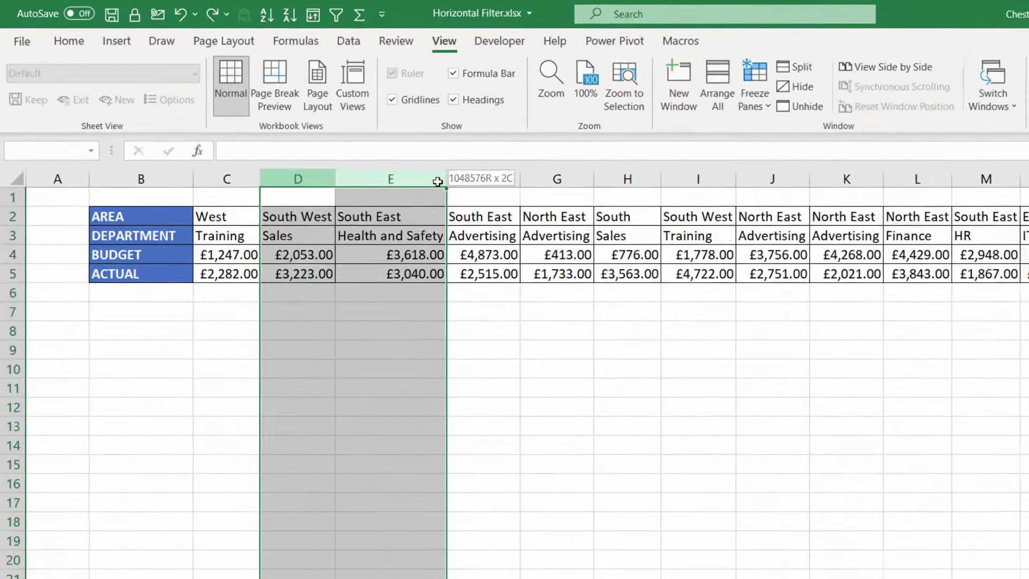
{"action": "left_click_drag", "start_coordinate": [438, 181], "coordinate": [612, 177]}
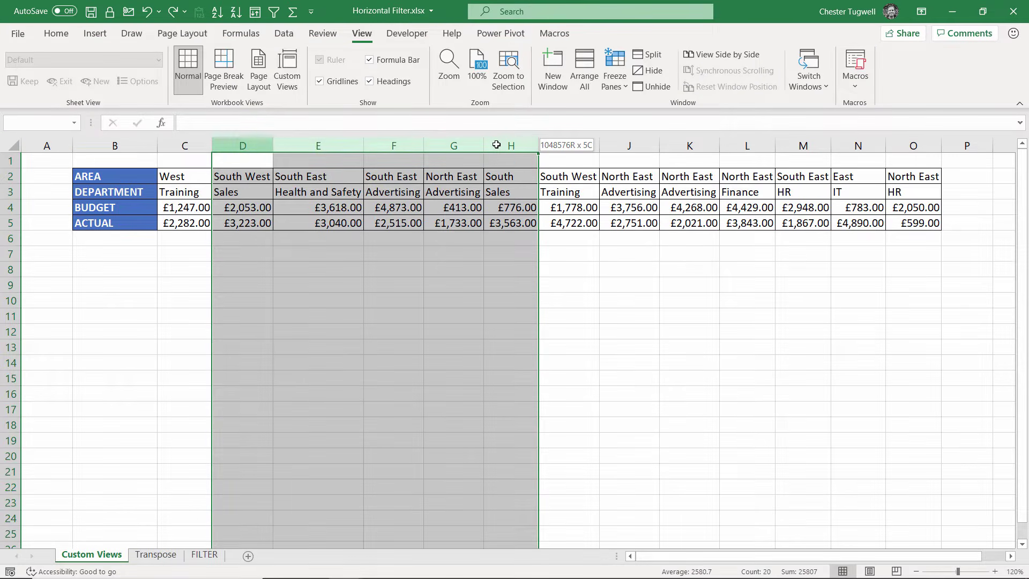
{"action": "right_click", "coordinate": [497, 147]}
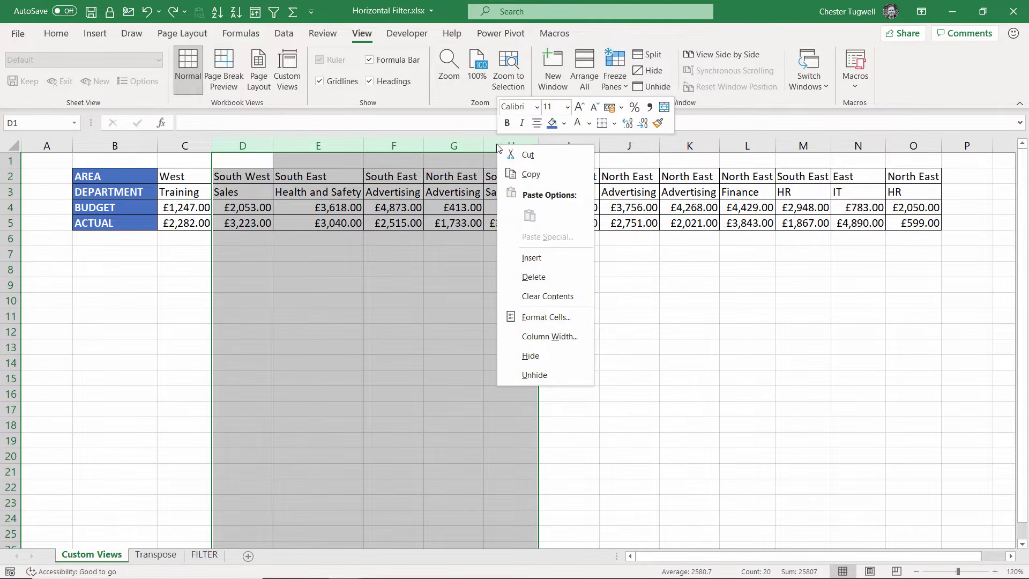
{"action": "left_click", "coordinate": [550, 356]}
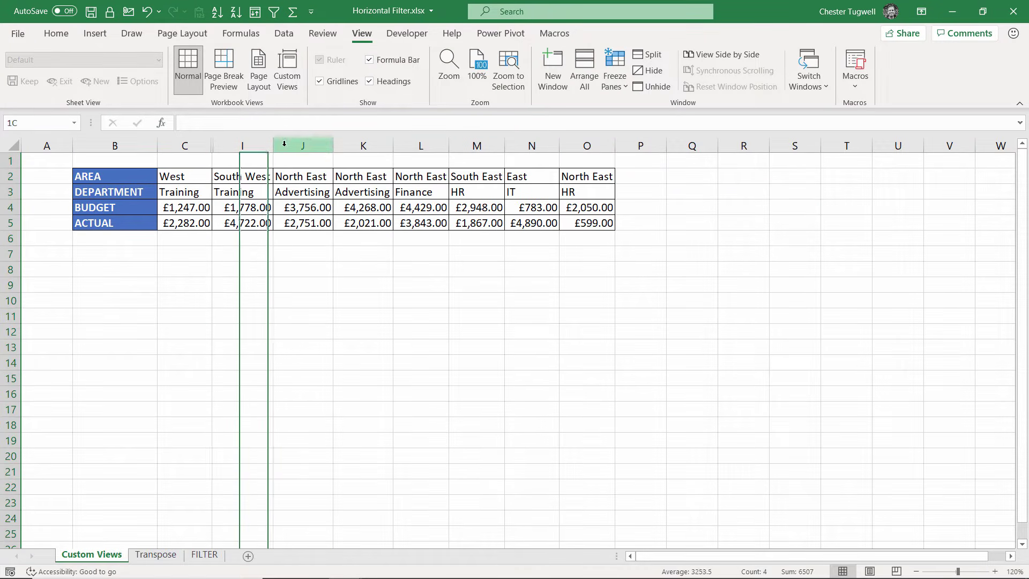
{"action": "left_click_drag", "start_coordinate": [278, 146], "coordinate": [579, 144]}
{"action": "right_click", "coordinate": [578, 143]}
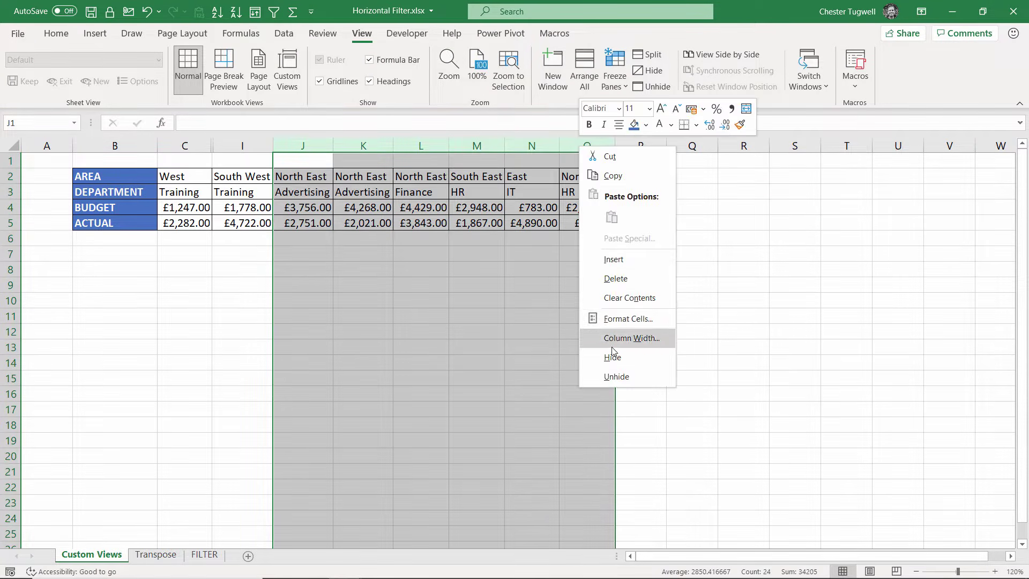
{"action": "left_click", "coordinate": [611, 356]}
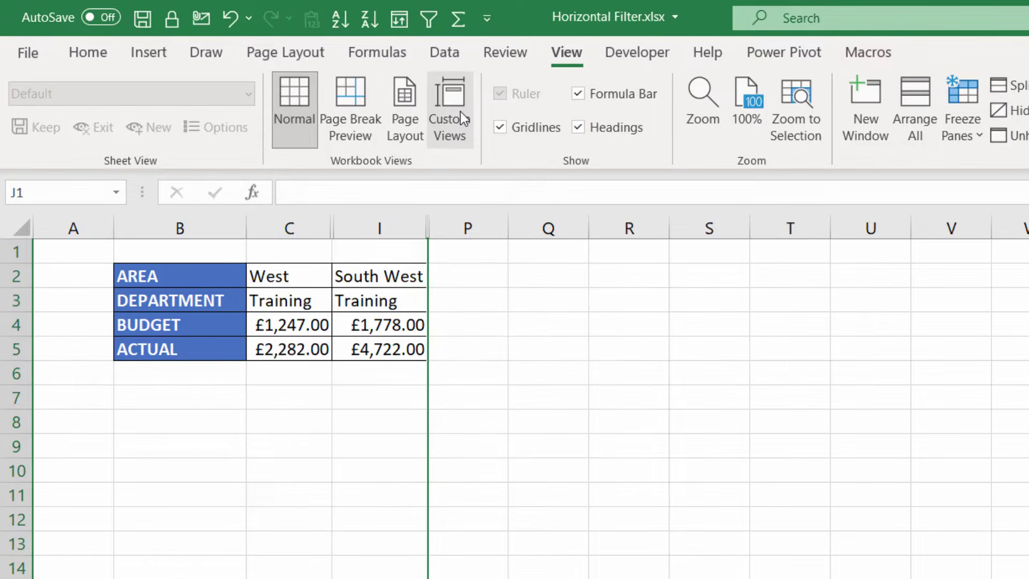
- Save the layout with the hidden columns as a custom view named Training Depts
{"action": "left_click", "coordinate": [295, 75]}
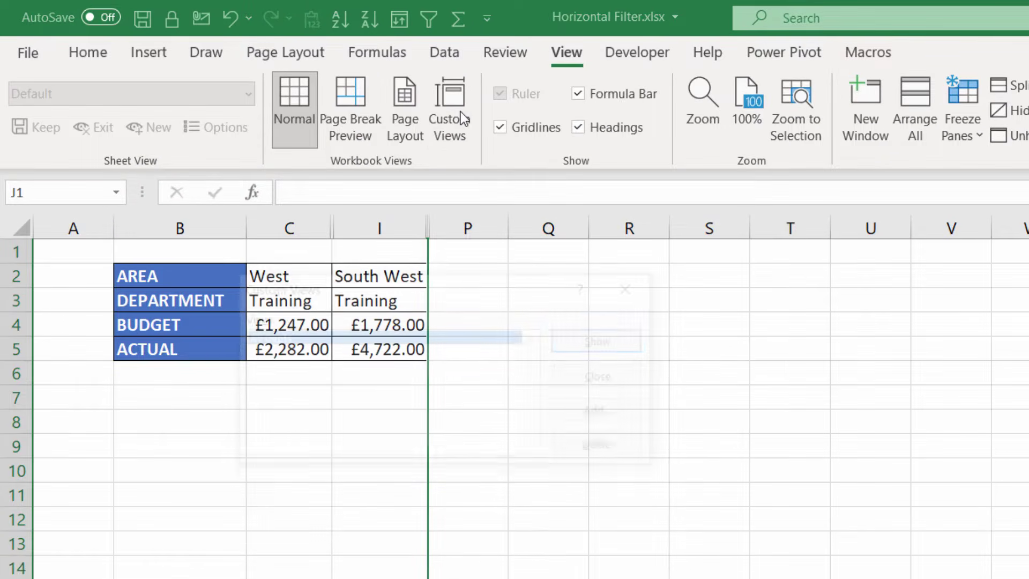
{"action": "left_click", "coordinate": [604, 412]}
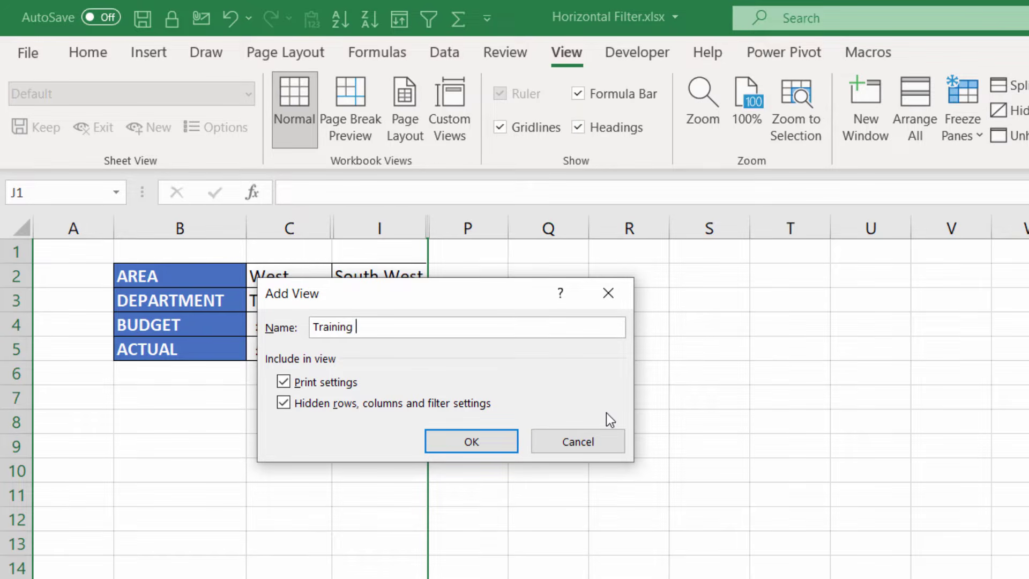
{"action": "type", "text": "Training Depts"}
{"action": "left_click", "coordinate": [501, 446]}
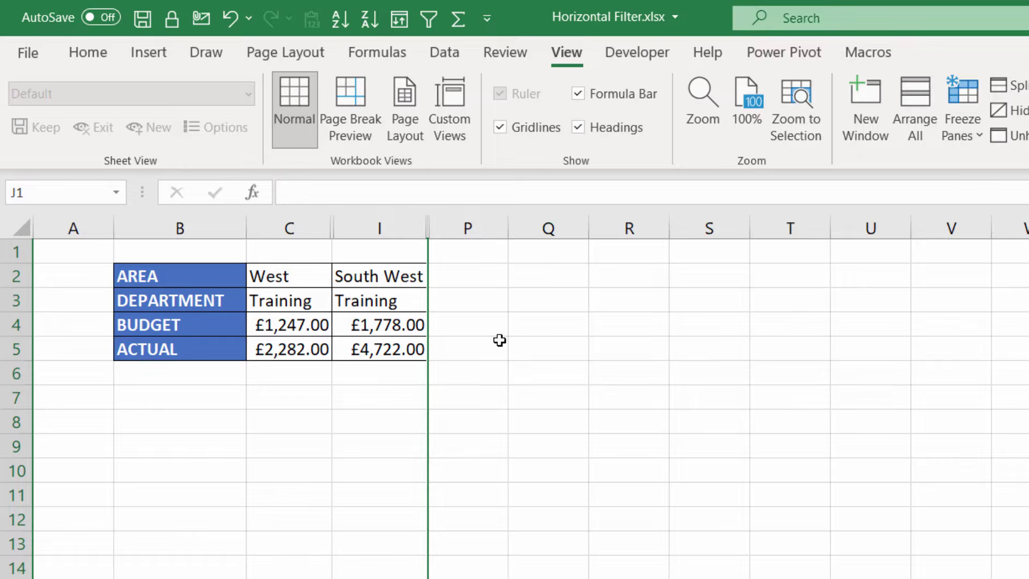
- Apply the All Depts custom view and switch back to the Training Depts view
{"action": "left_click", "coordinate": [453, 110]}
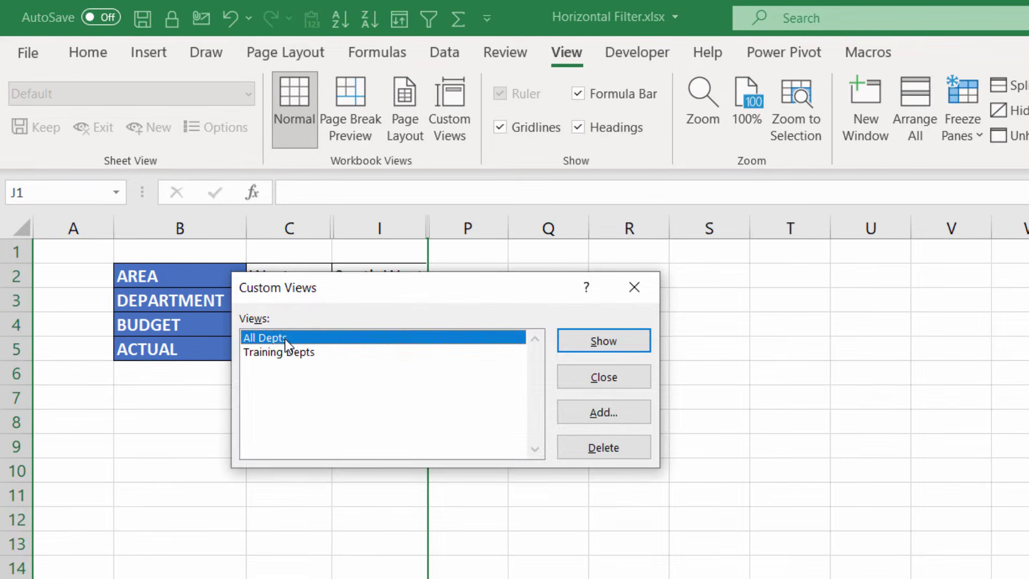
{"action": "left_click", "coordinate": [603, 343]}
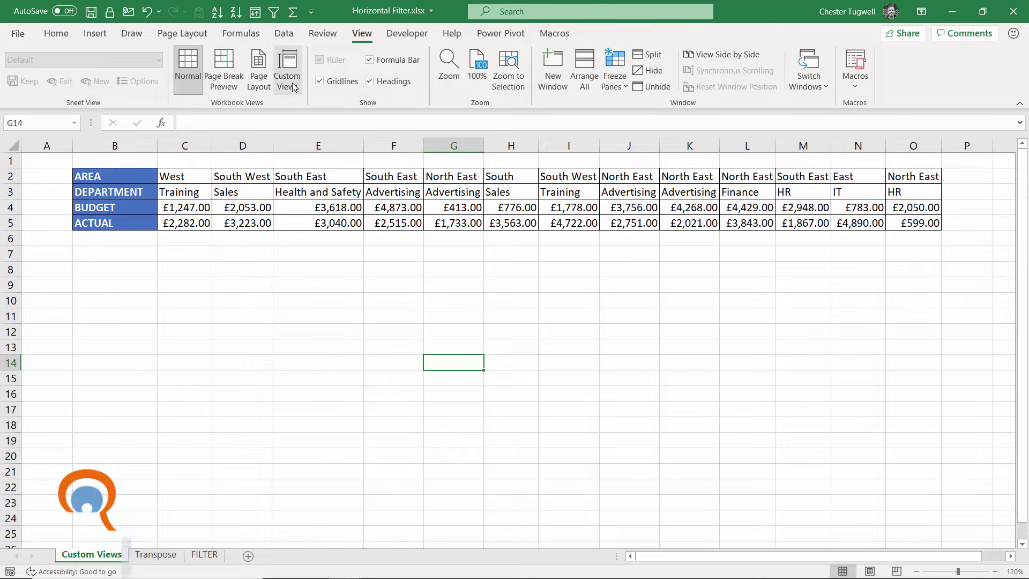
{"action": "left_click", "coordinate": [319, 78]}
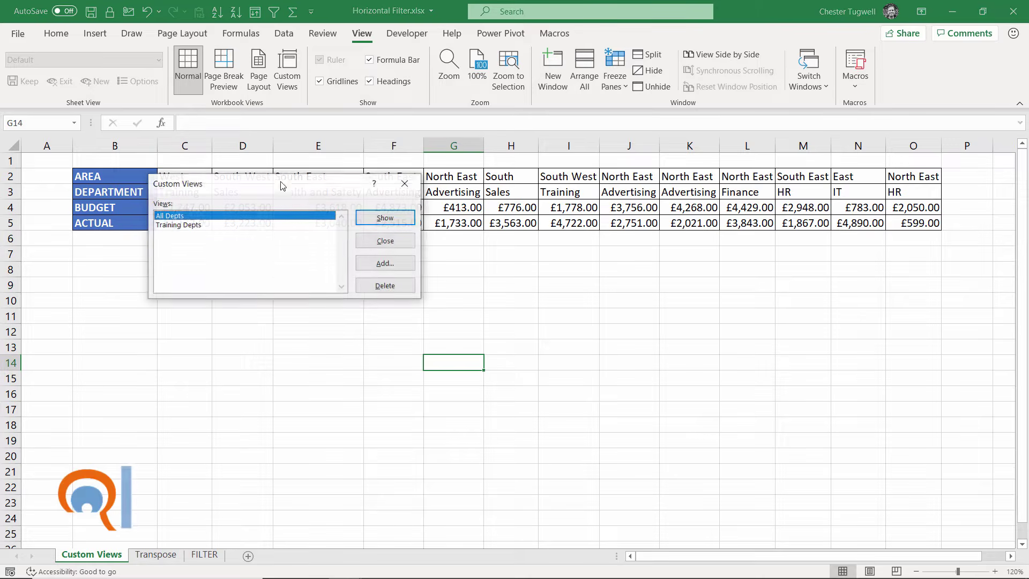
{"action": "left_click", "coordinate": [178, 225]}
{"action": "left_click", "coordinate": [386, 218]}
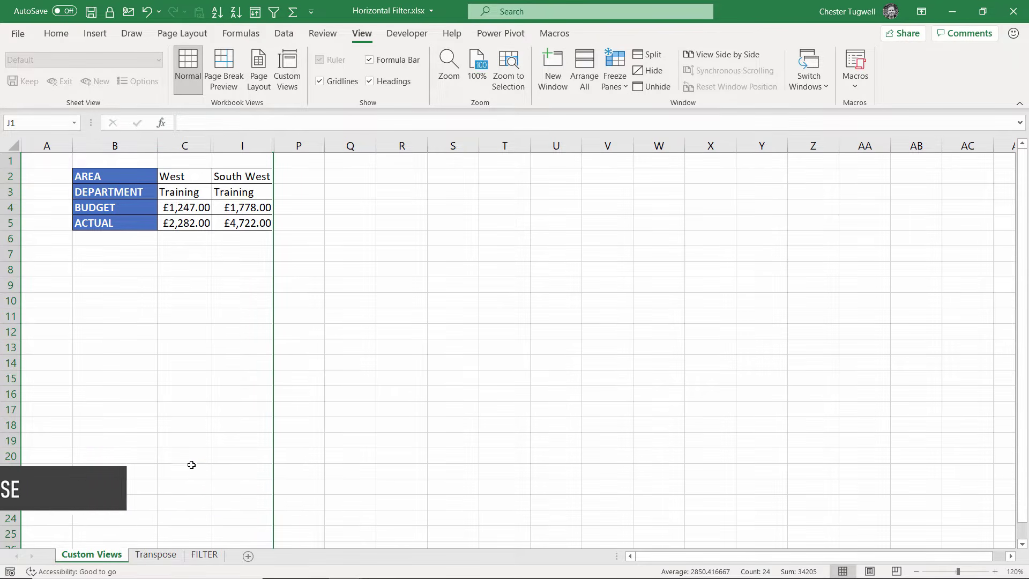
- On the Transpose sheet, copy the whole horizontal table and paste it transposed at cell B8
{"action": "left_click", "coordinate": [156, 555]}
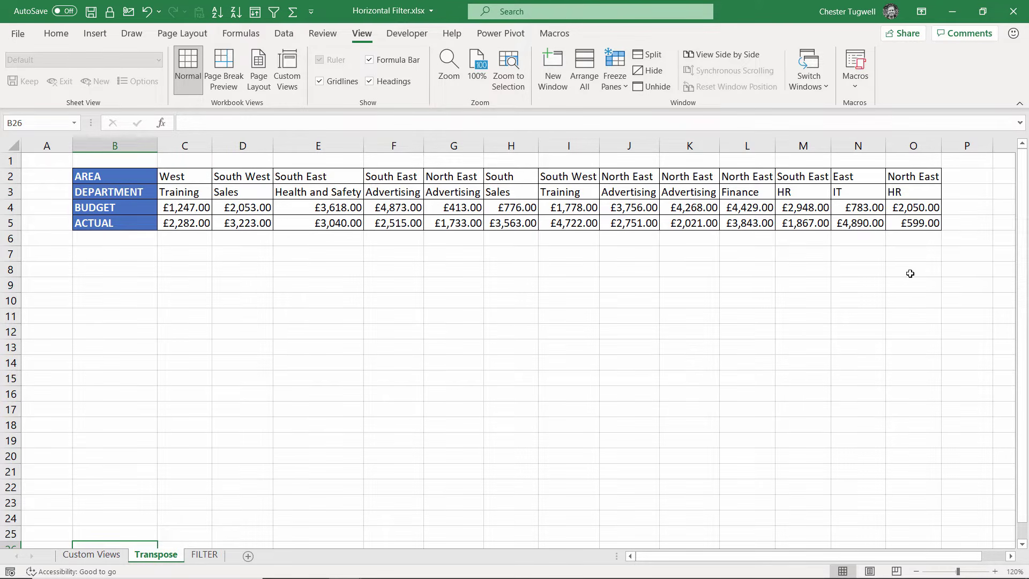
{"action": "left_click", "coordinate": [261, 194]}
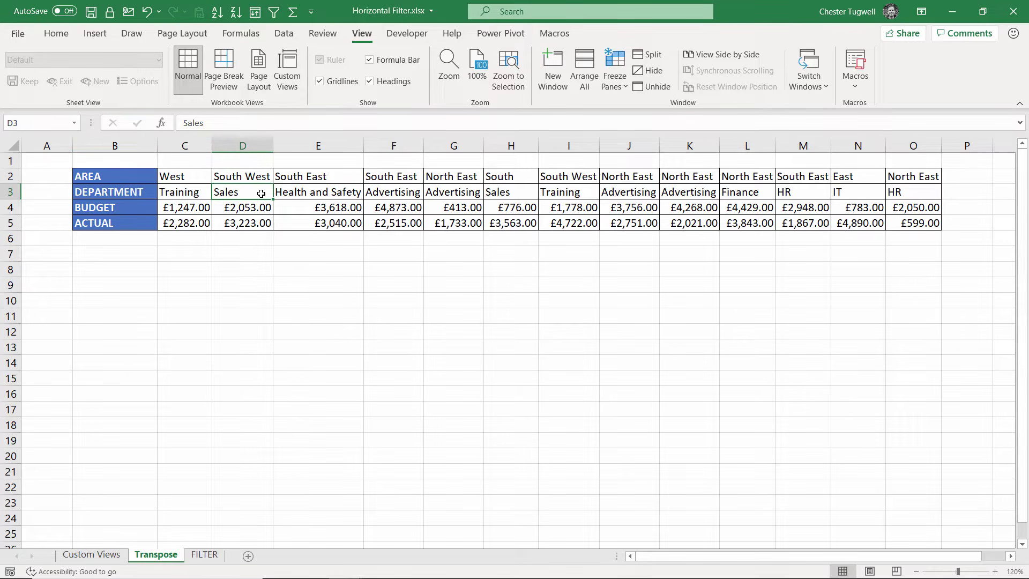
{"action": "key", "text": "ctrl+a"}
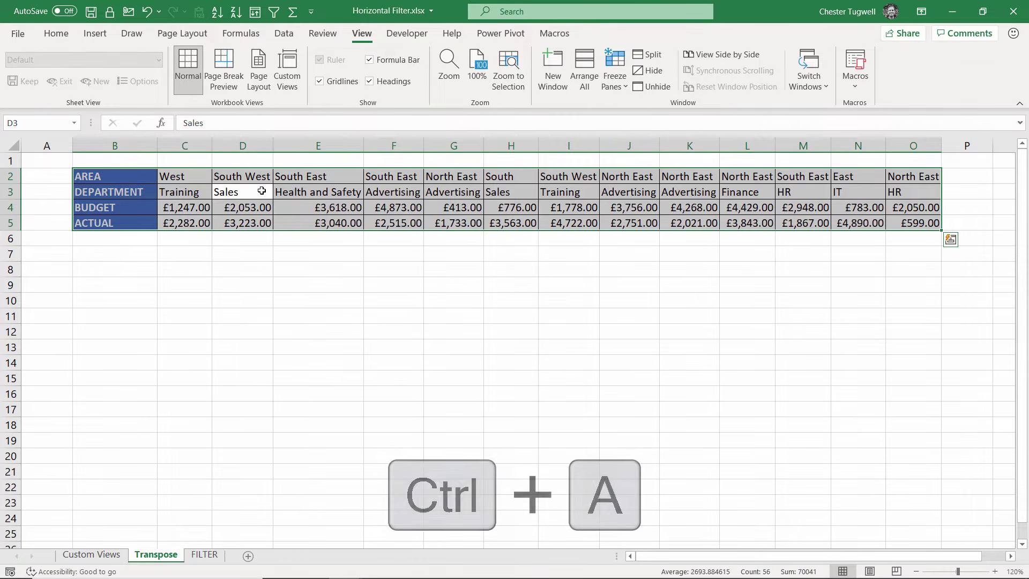
{"action": "key", "text": "ctrl+c"}
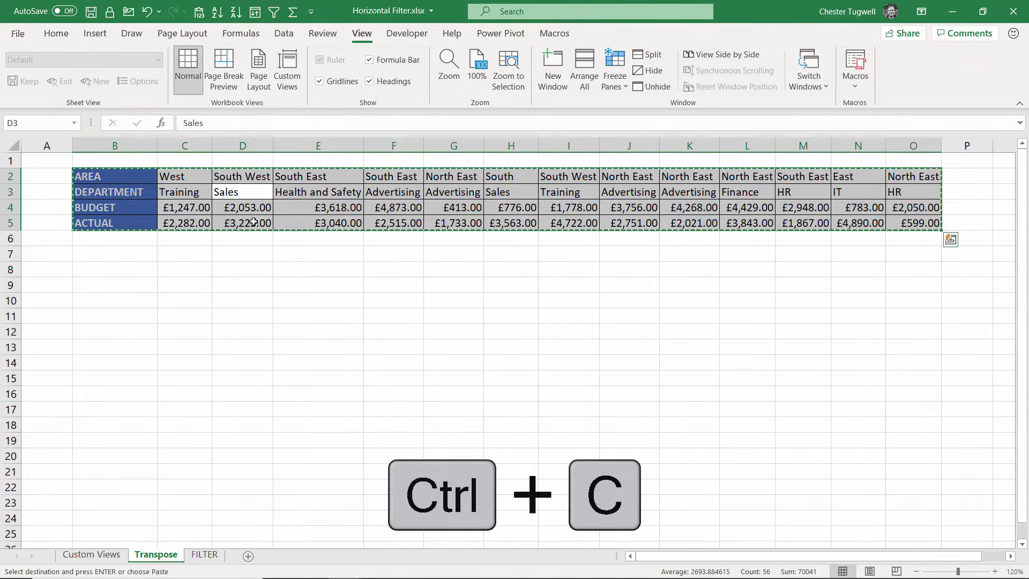
{"action": "left_click", "coordinate": [127, 268]}
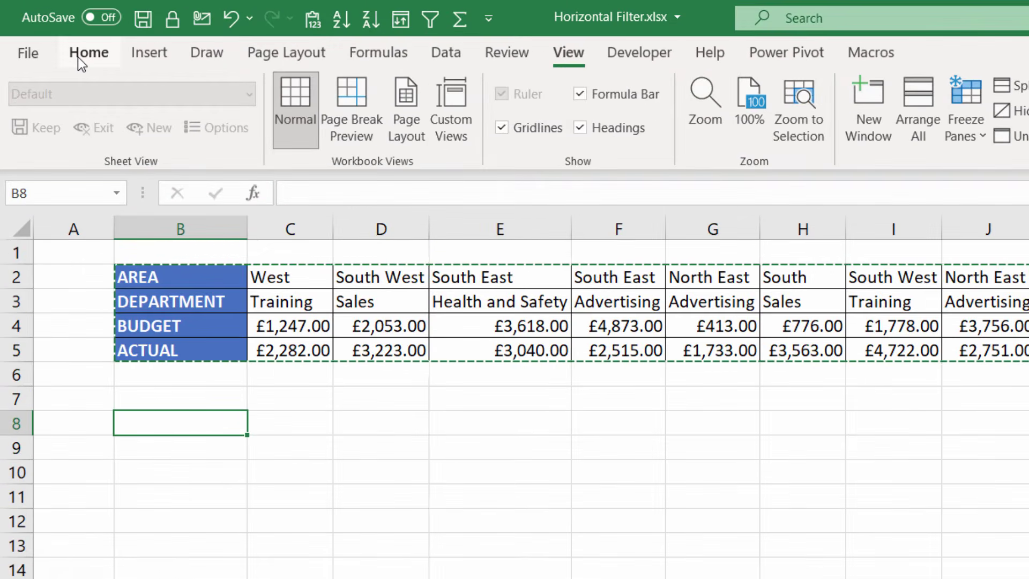
{"action": "left_click", "coordinate": [78, 56]}
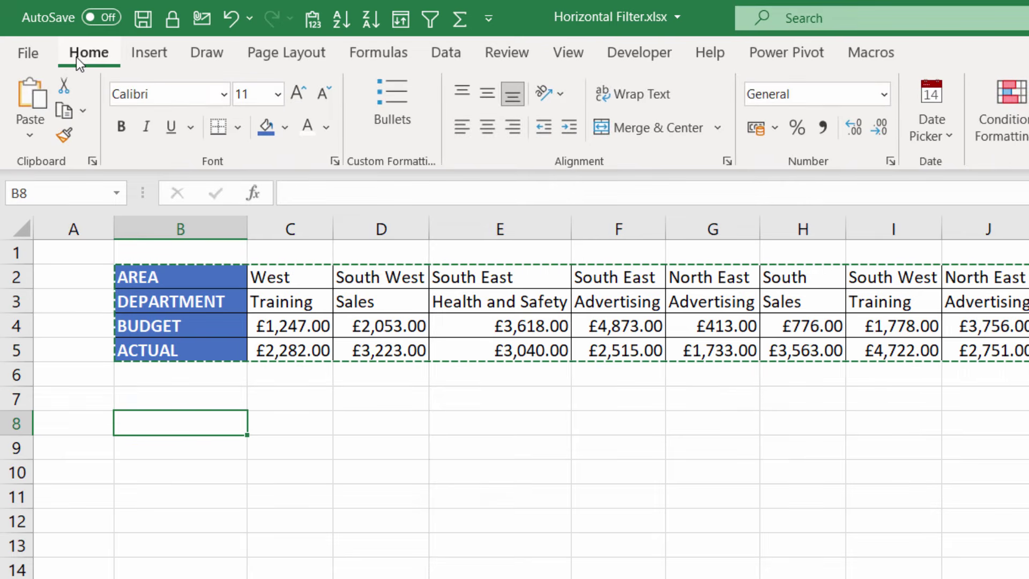
{"action": "left_click", "coordinate": [24, 140]}
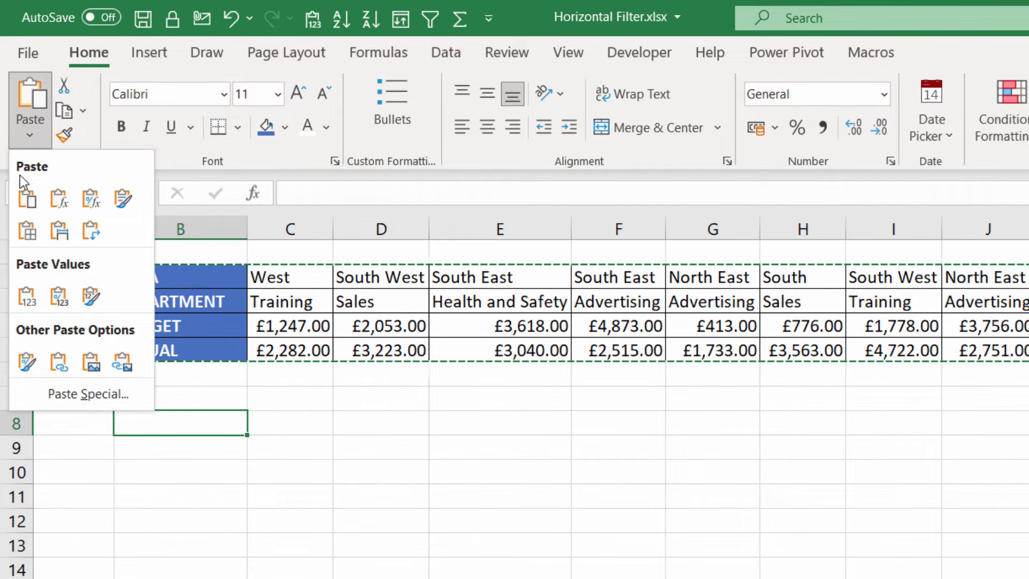
{"action": "left_click", "coordinate": [91, 236]}
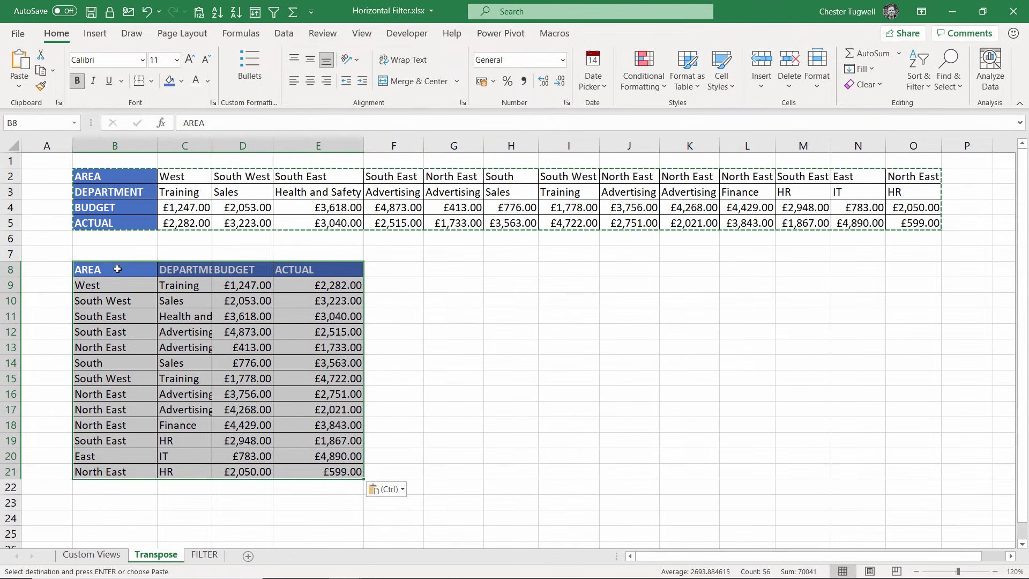
- AutoFit the widths of columns B to E to their contents
{"action": "left_click_drag", "start_coordinate": [115, 145], "coordinate": [312, 133]}
{"action": "double_click", "coordinate": [364, 145]}
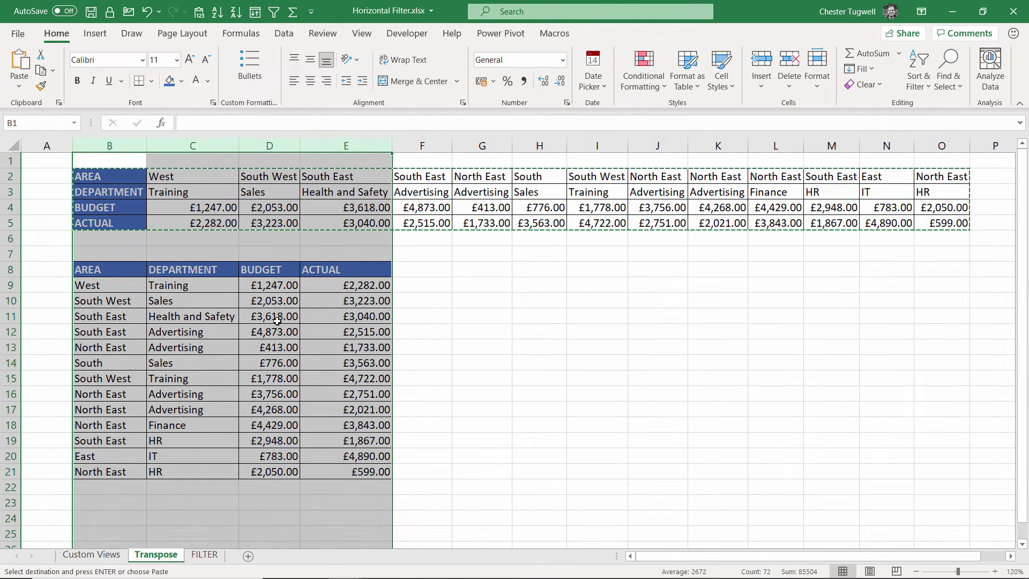
{"action": "left_click", "coordinate": [254, 324]}
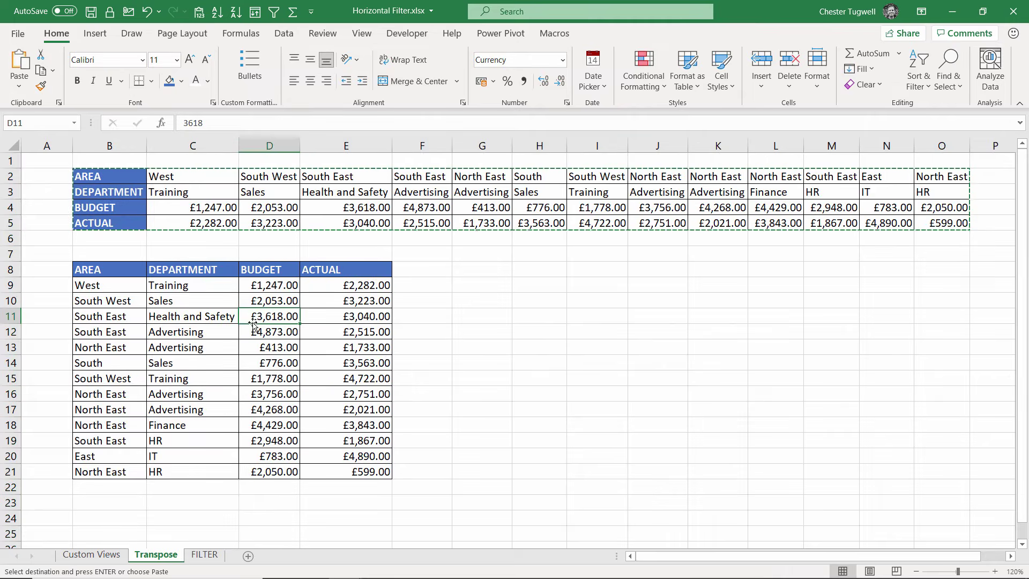
- Add filters to the transposed table and filter its DEPARTMENT column to show only Training
{"action": "left_click", "coordinate": [221, 301]}
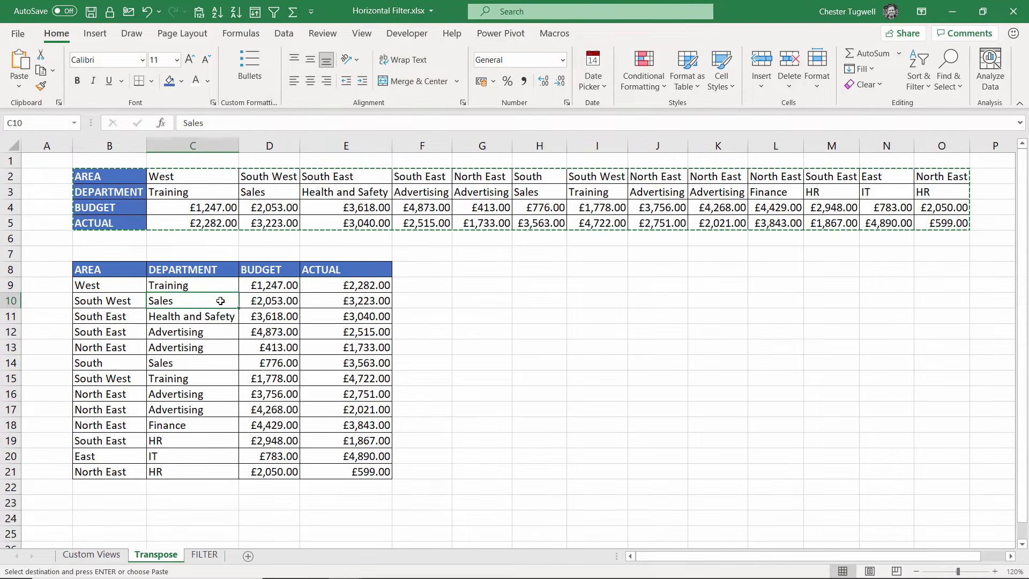
{"action": "key", "text": "ctrl+shift+l"}
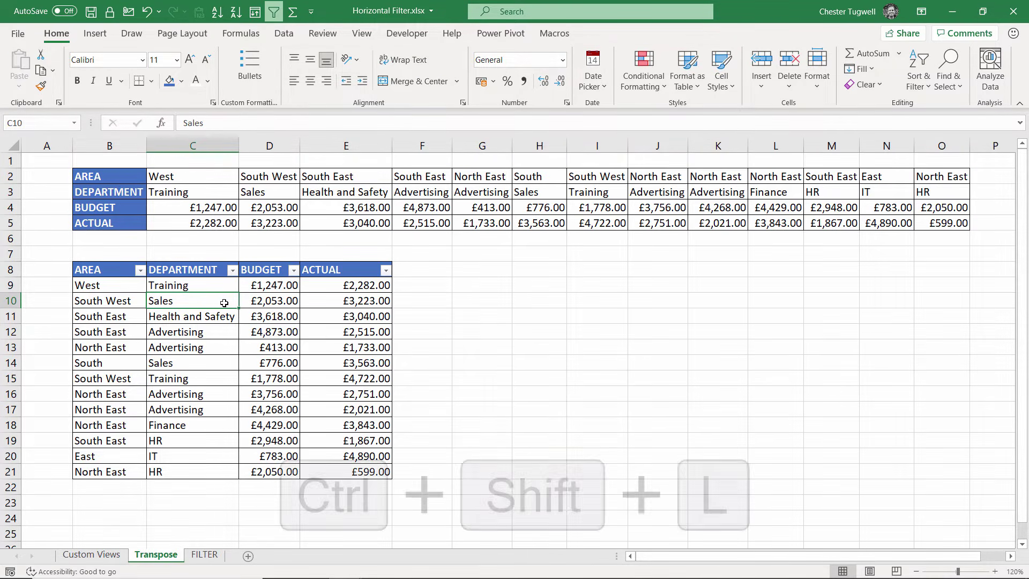
{"action": "left_click", "coordinate": [286, 38]}
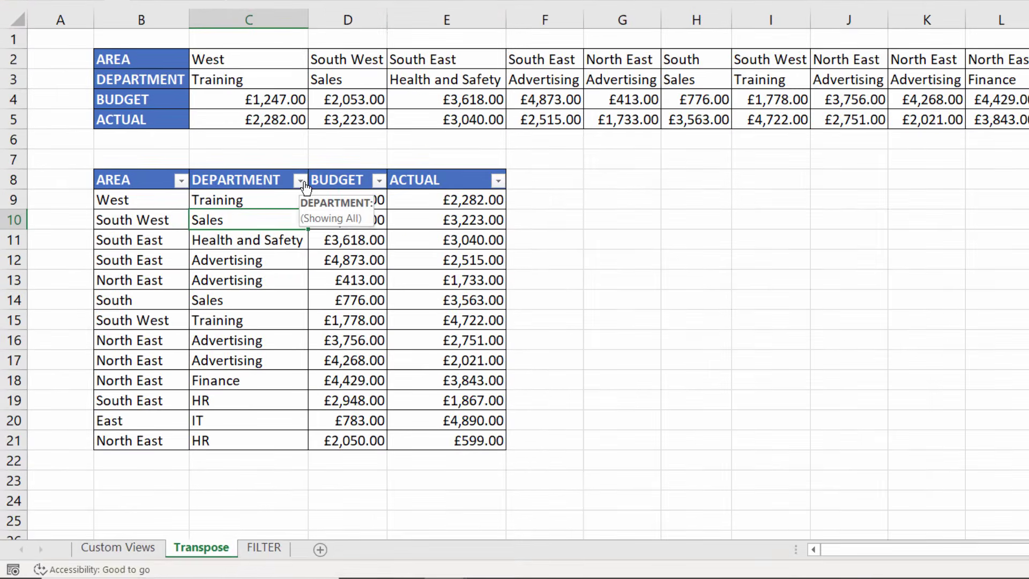
{"action": "left_click", "coordinate": [300, 181]}
{"action": "left_click", "coordinate": [123, 384]}
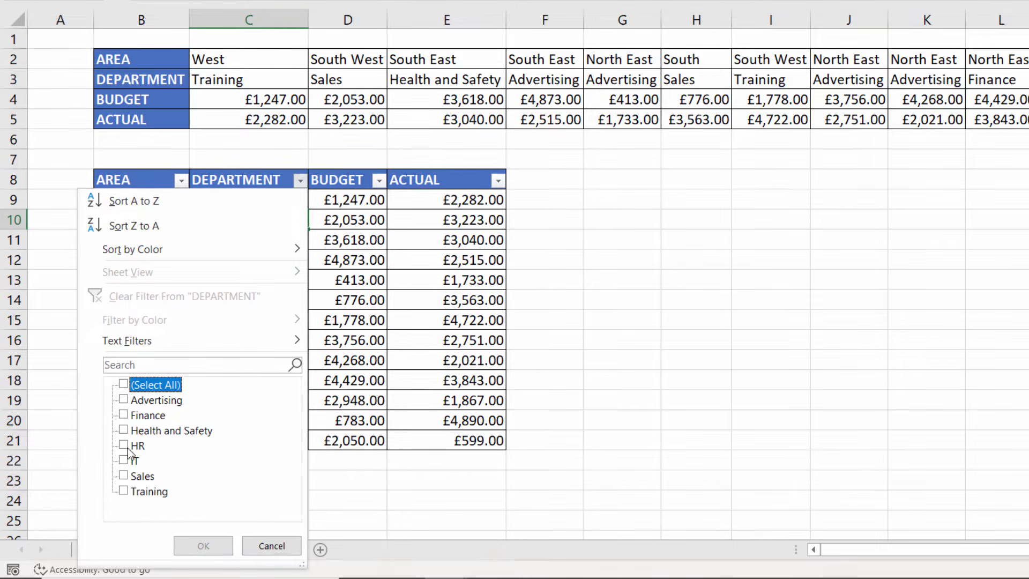
{"action": "left_click", "coordinate": [123, 490]}
{"action": "left_click", "coordinate": [203, 546]}
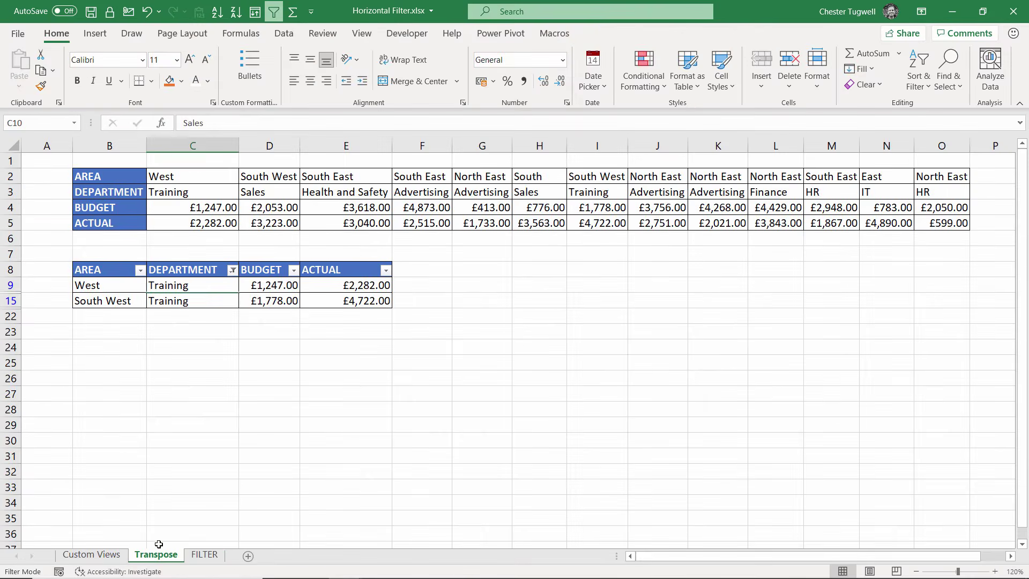
- Switch to the FILTER sheet and examine the Department criterion in row 7 and the empty result area beside the AREA heading in row 10
{"action": "left_click", "coordinate": [204, 555]}
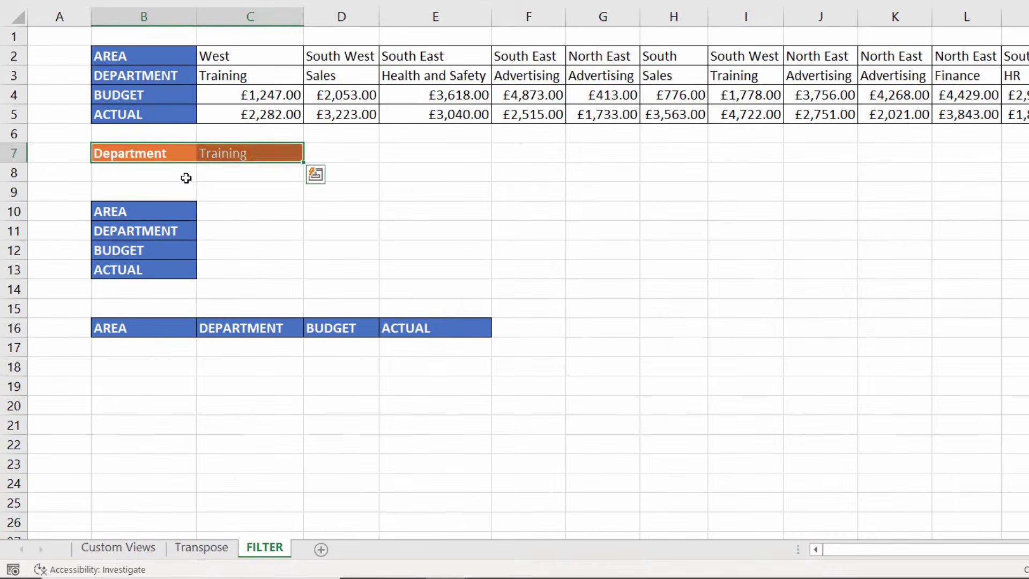
{"action": "left_click", "coordinate": [193, 295]}
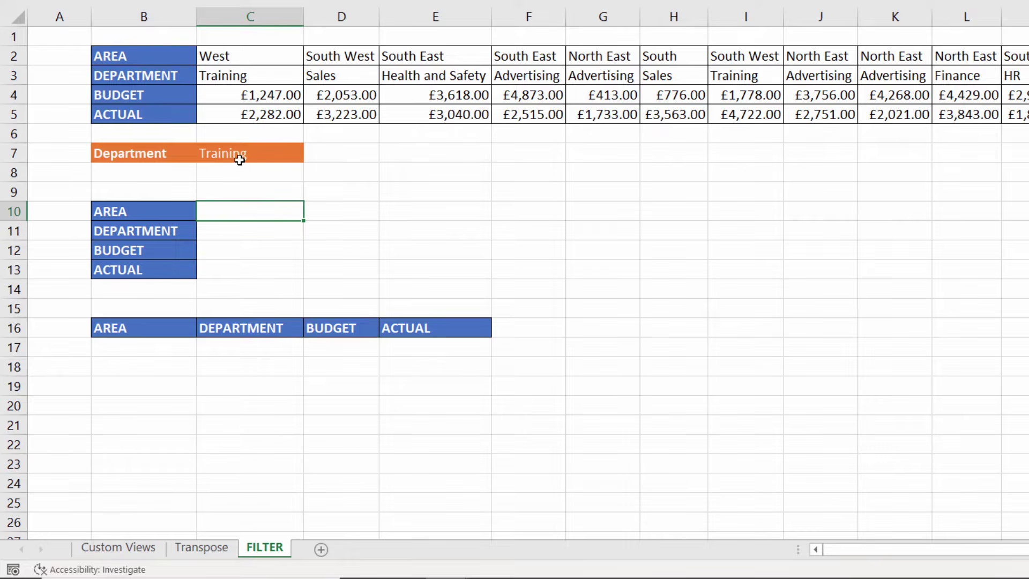
{"action": "key", "text": "Right"}
{"action": "key", "text": "Right"}
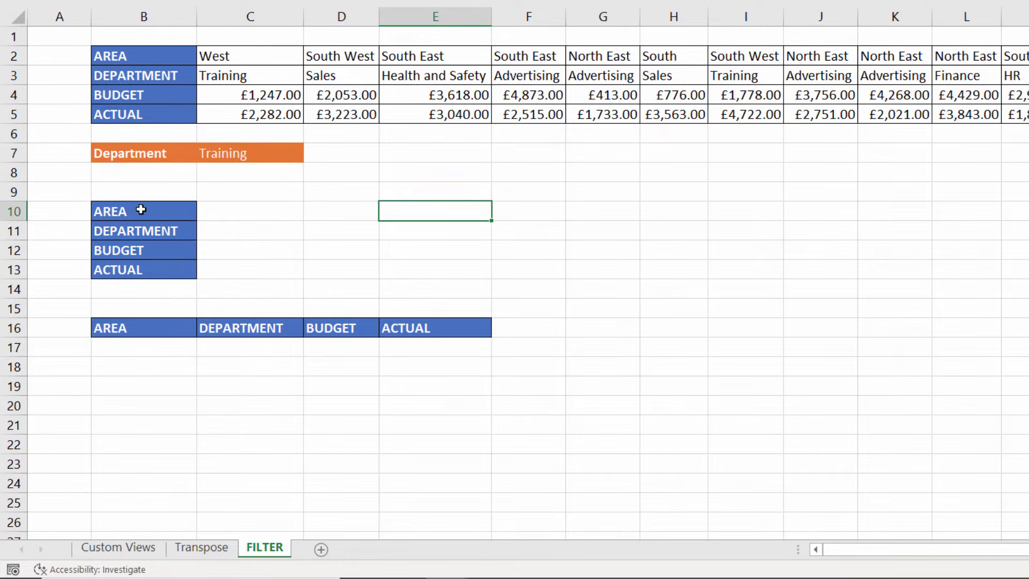
- In C10, enter a FILTER formula returning C2:O5 where C3:O3 equals C7, with "No dept records found" as the if-empty text
{"action": "left_click_drag", "start_coordinate": [156, 211], "coordinate": [147, 270]}
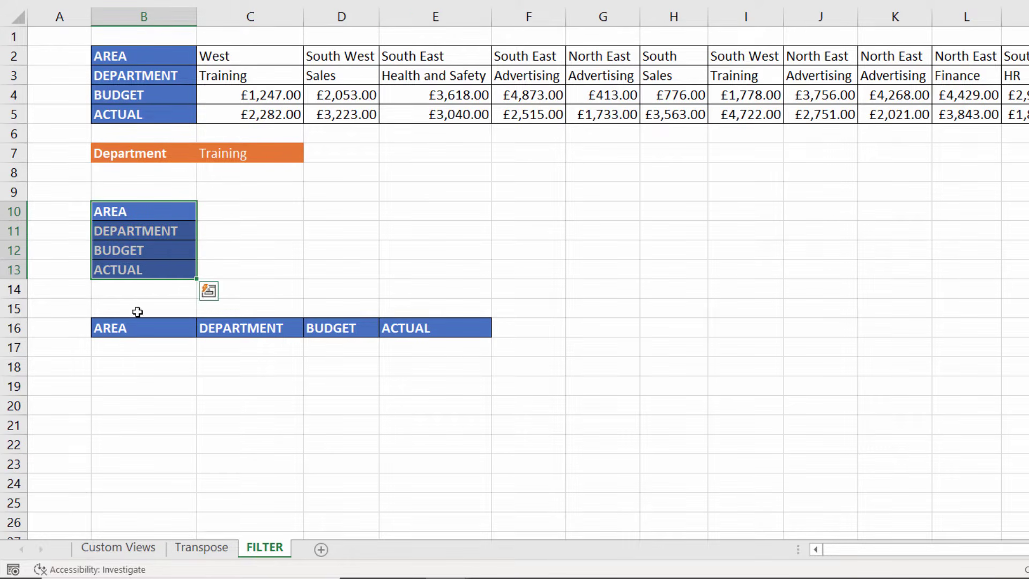
{"action": "left_click", "coordinate": [232, 212]}
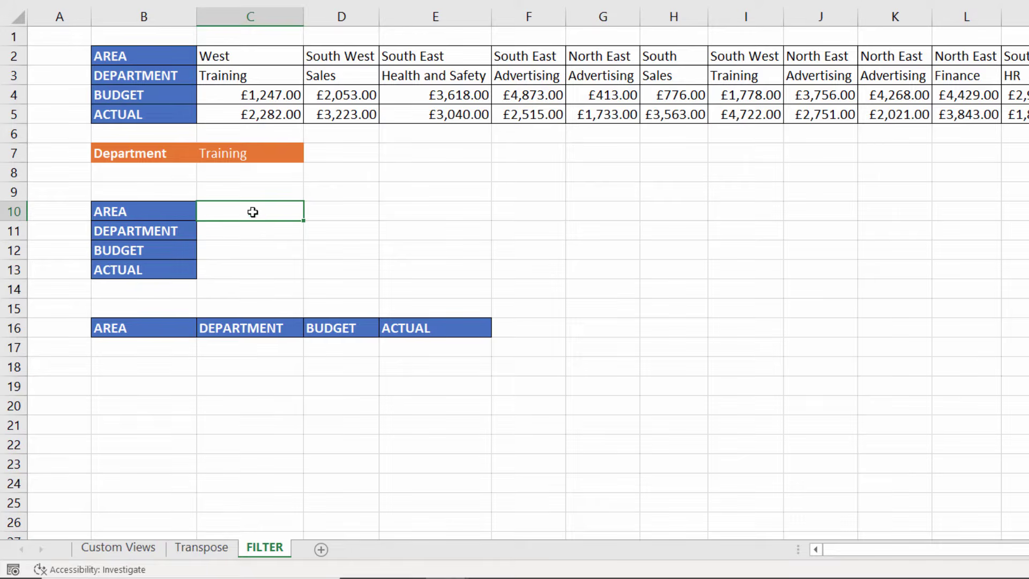
{"action": "type", "text": "=filter("}
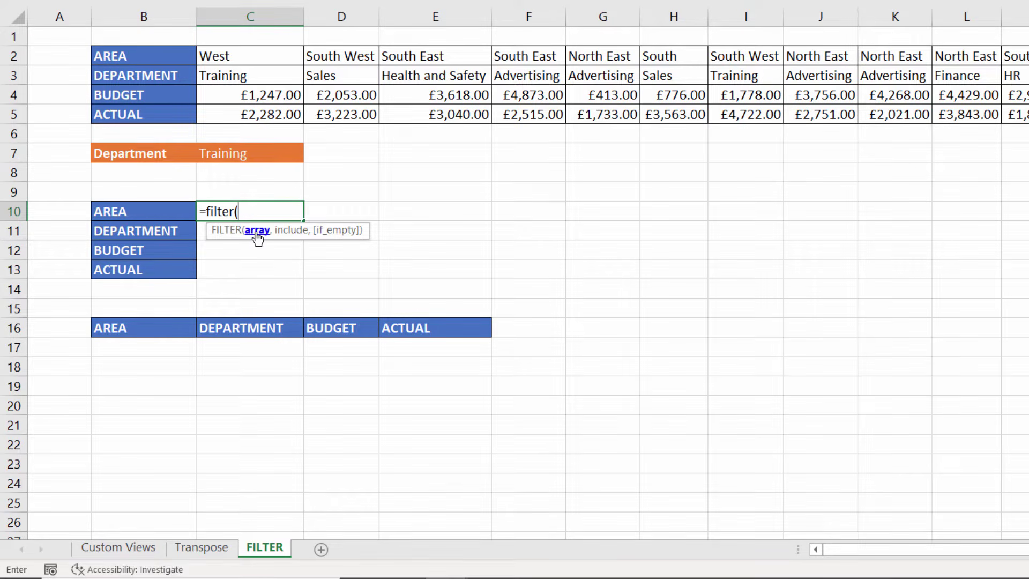
{"action": "left_click_drag", "start_coordinate": [246, 50], "coordinate": [942, 114]}
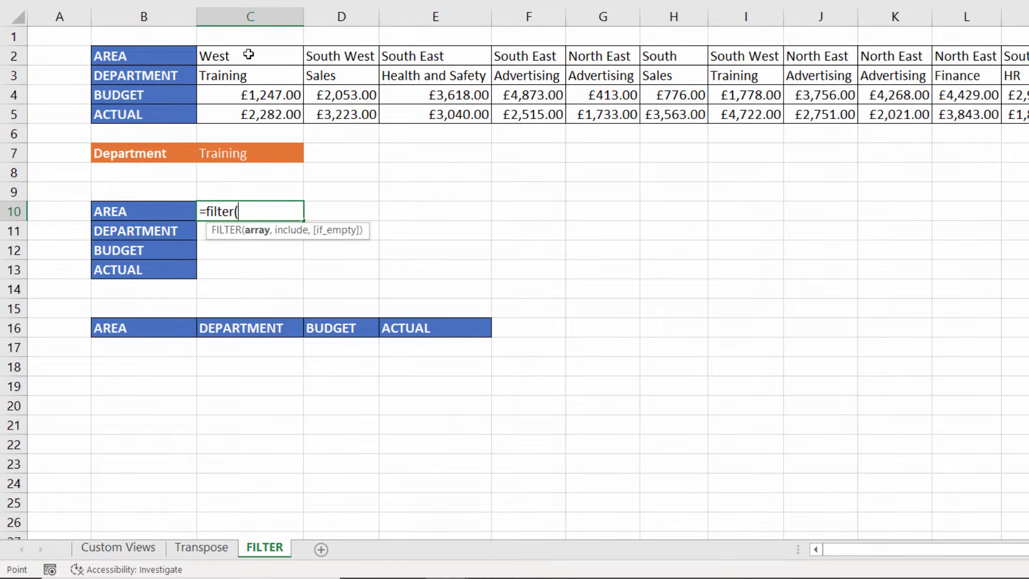
{"action": "left_click_drag", "start_coordinate": [887, 141], "coordinate": [1028, 138]}
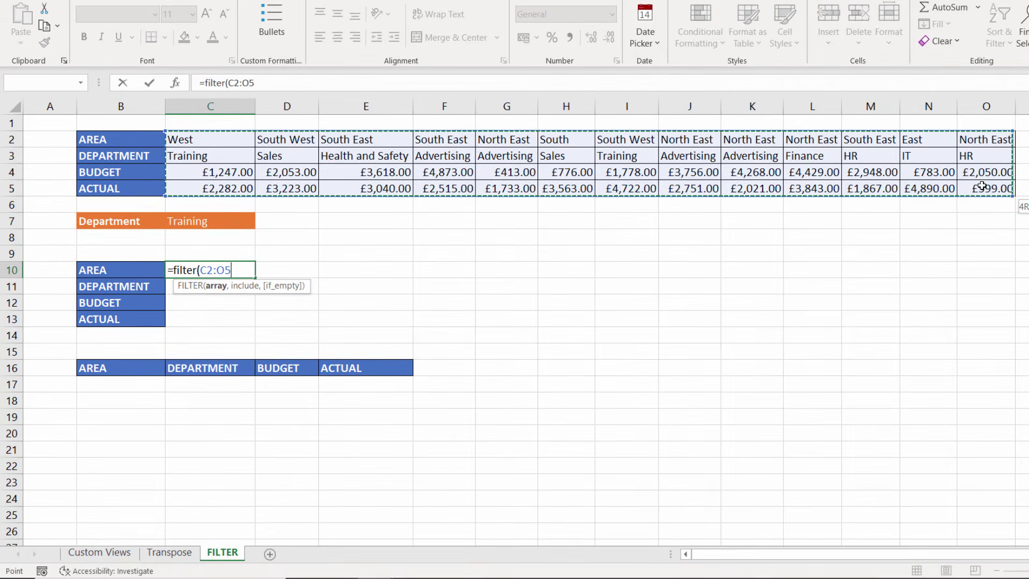
{"action": "type", "text": ","}
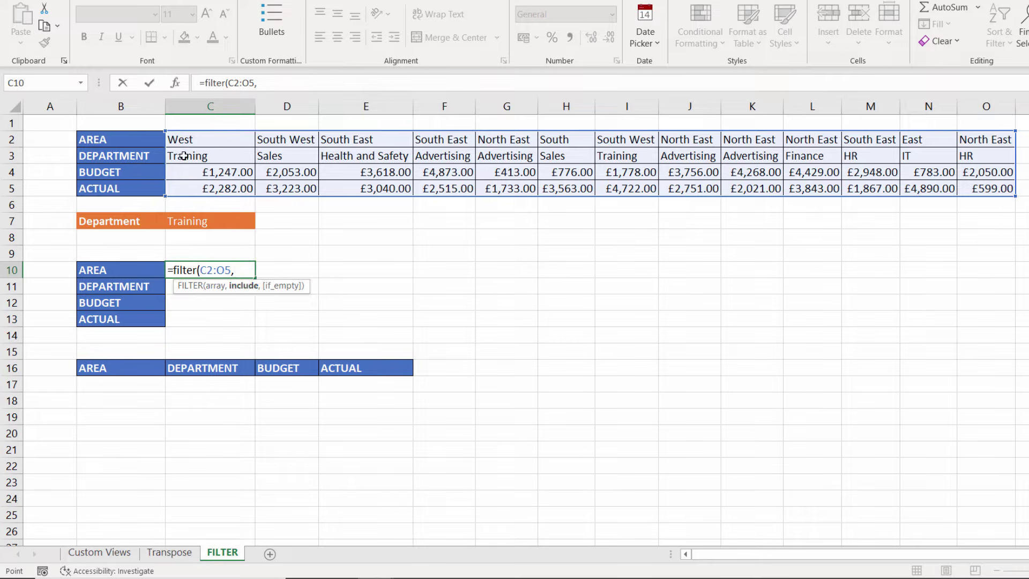
{"action": "left_click_drag", "start_coordinate": [183, 156], "coordinate": [984, 155]}
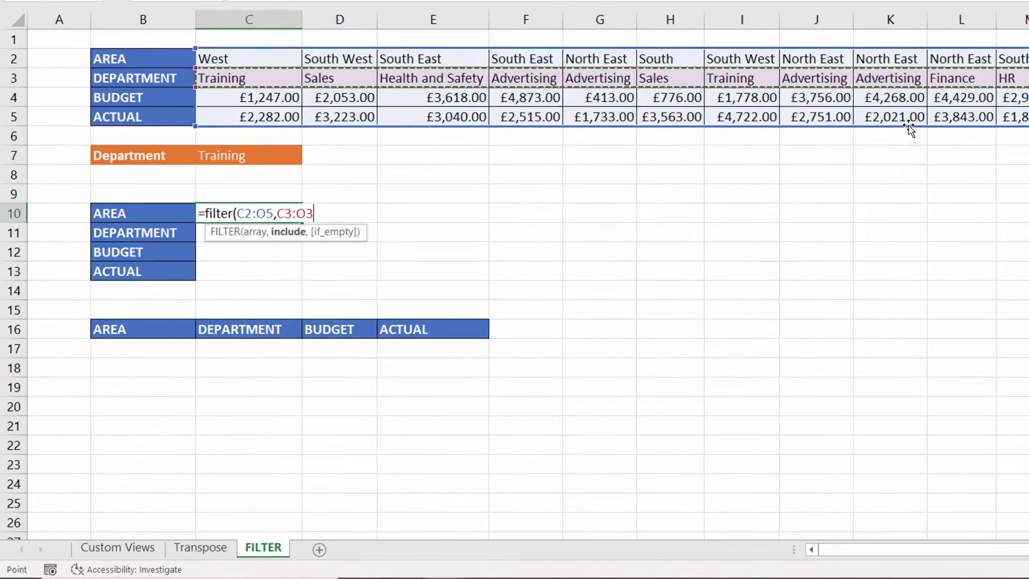
{"action": "type", "text": "="}
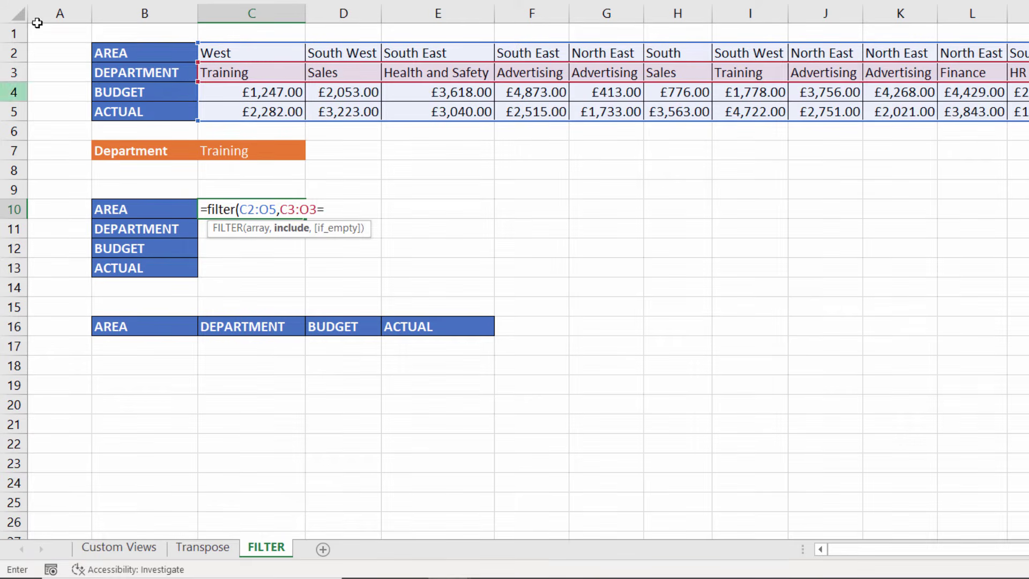
{"action": "left_click", "coordinate": [251, 148]}
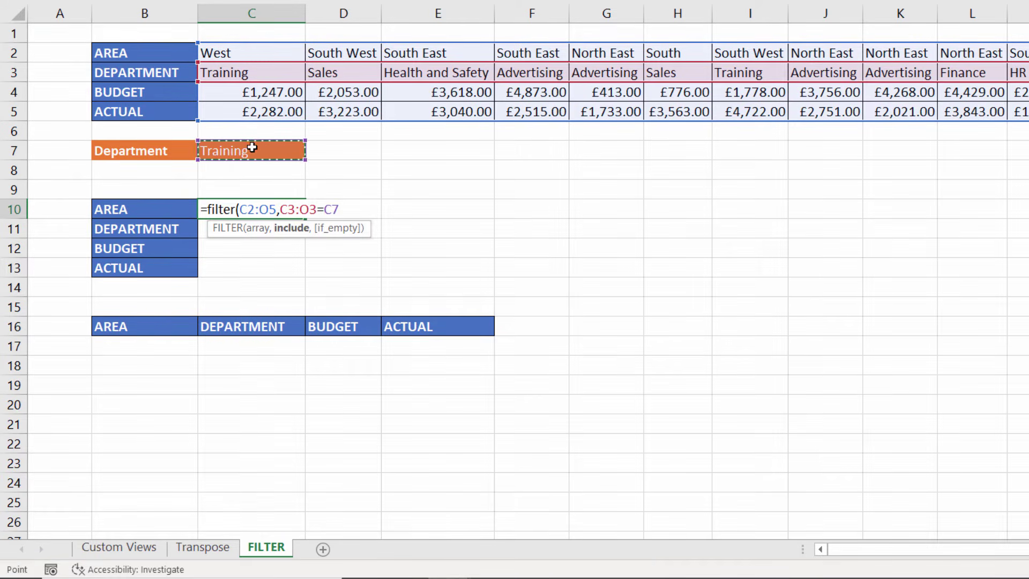
{"action": "type", "text": ","}
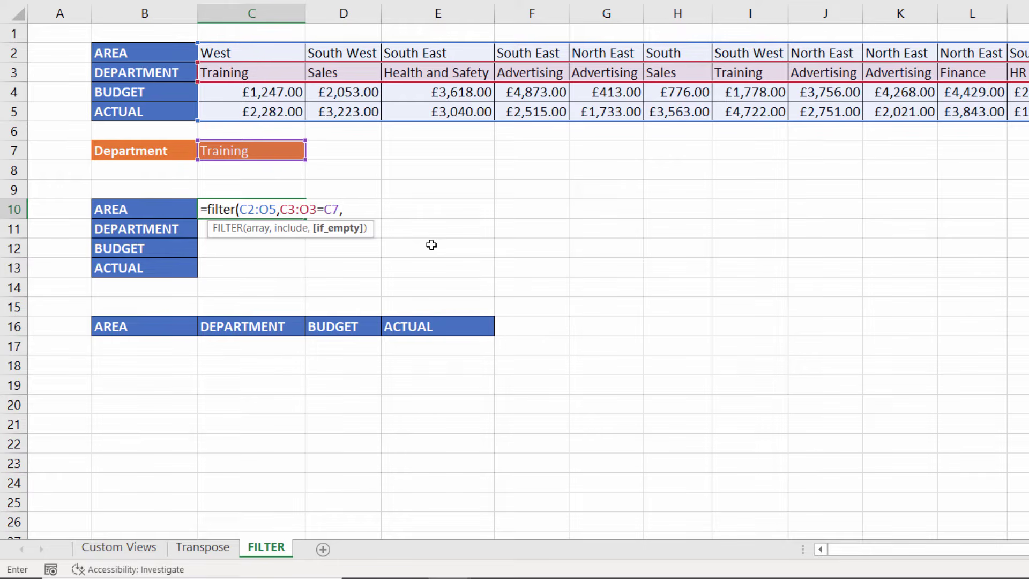
{"action": "type", "text": "No dept records found\")"}
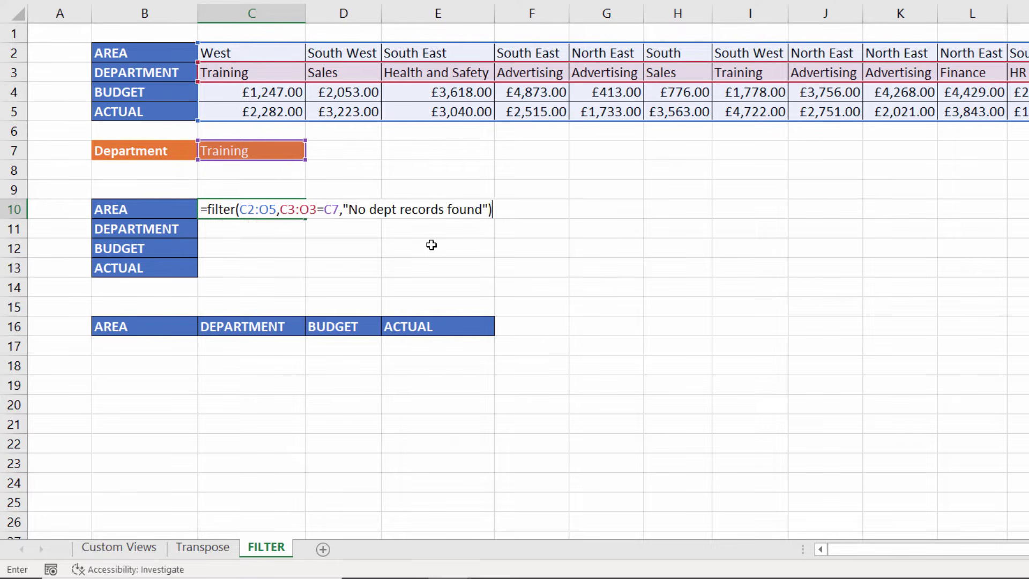
{"action": "key", "text": "Return"}
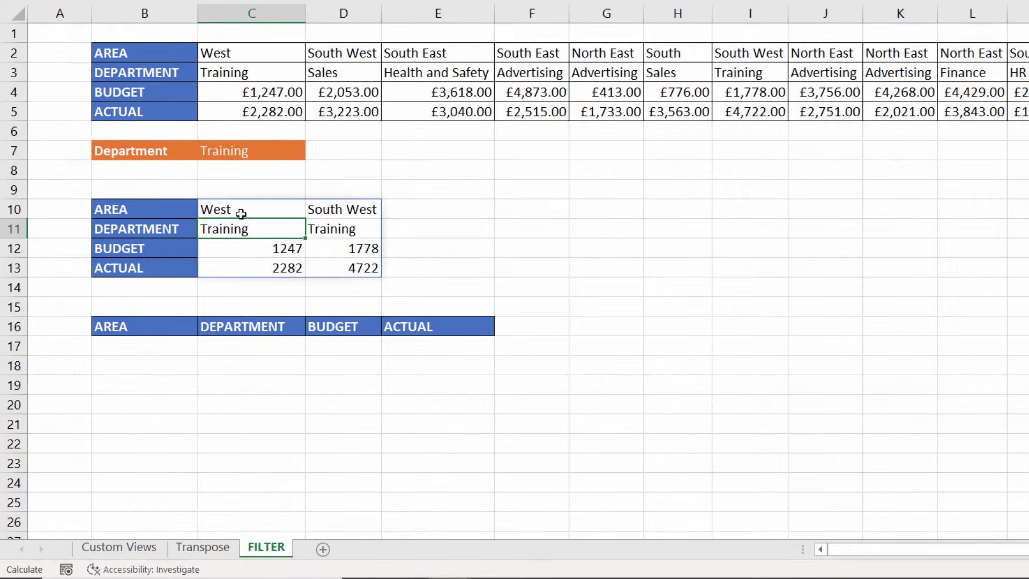
- Test the FILTER formula by changing the Department criterion in C7 to HR and then to Sales
{"action": "left_click", "coordinate": [253, 150]}
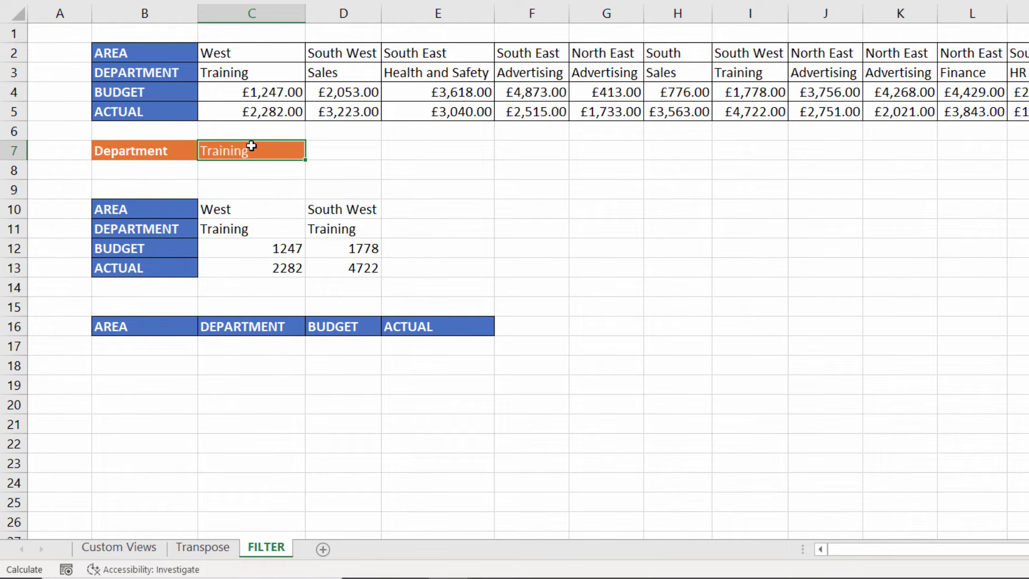
{"action": "type", "text": "HR"}
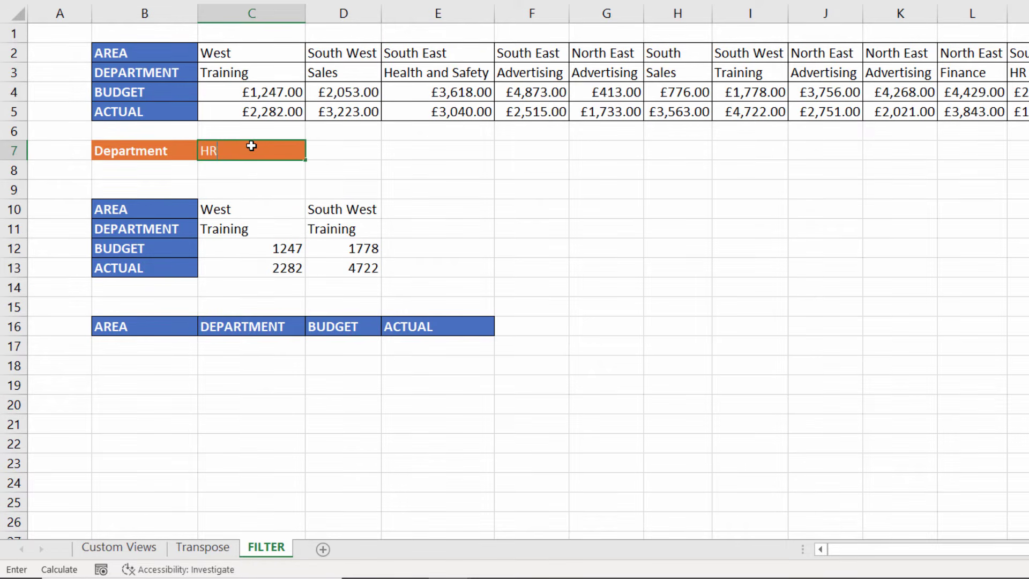
{"action": "key", "text": "Return"}
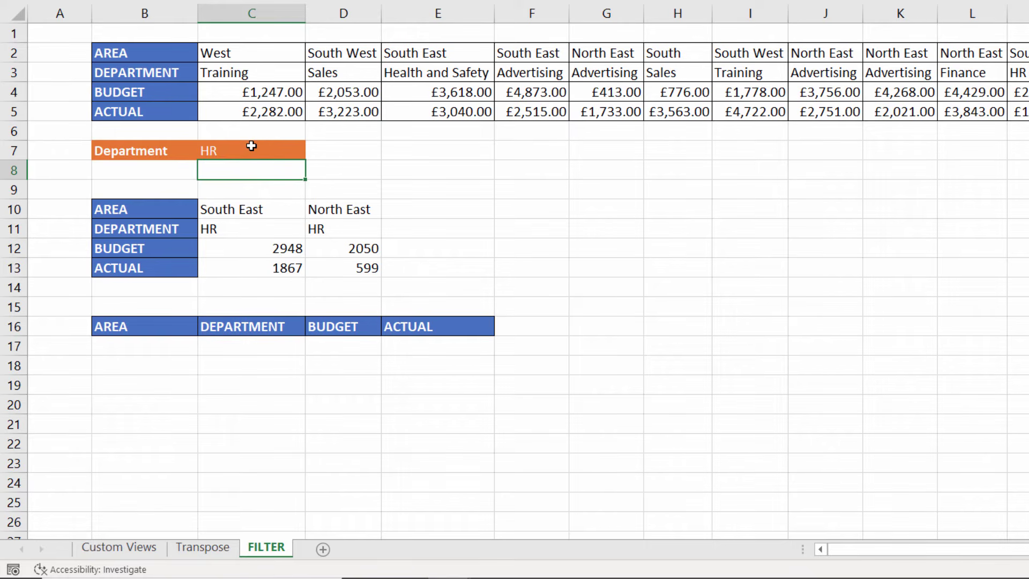
{"action": "left_click", "coordinate": [252, 145]}
{"action": "type", "text": "Sal"}
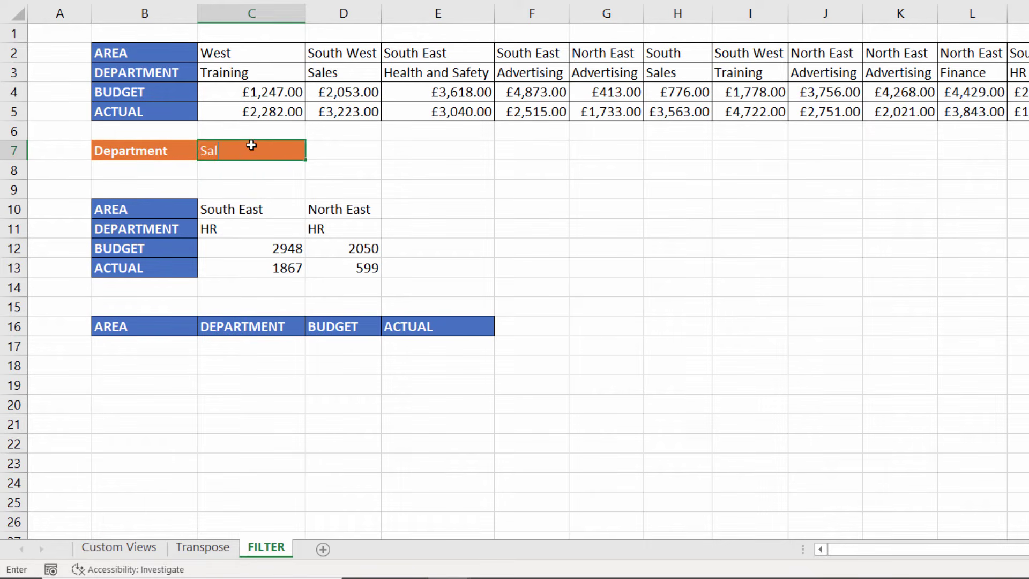
{"action": "type", "text": "es"}
{"action": "key", "text": "Return"}
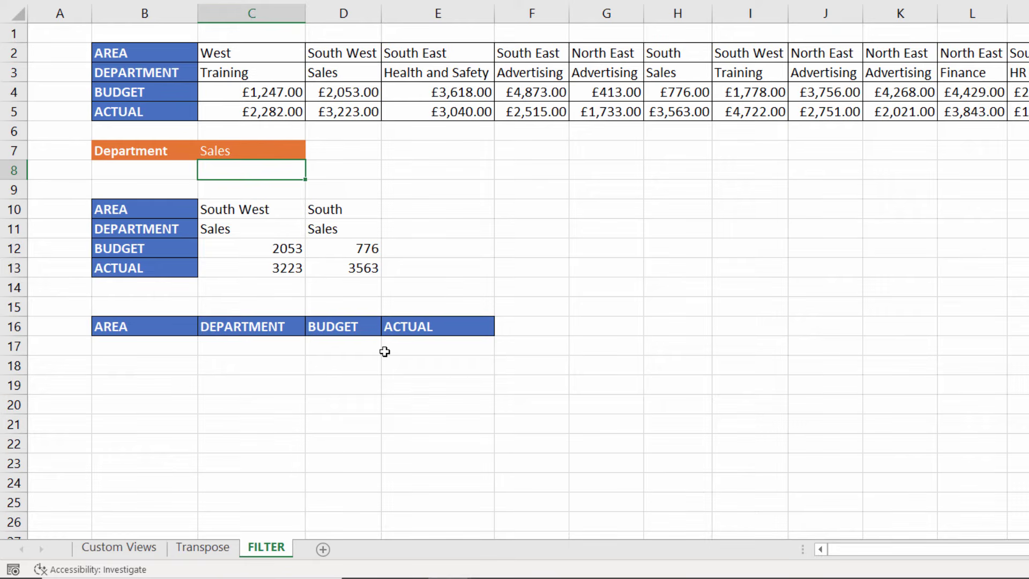
- Copy the FILTER formula's text from C10 into cell B17, keeping its references C2:O5, C3:O3 and C7
{"action": "left_click", "coordinate": [138, 348]}
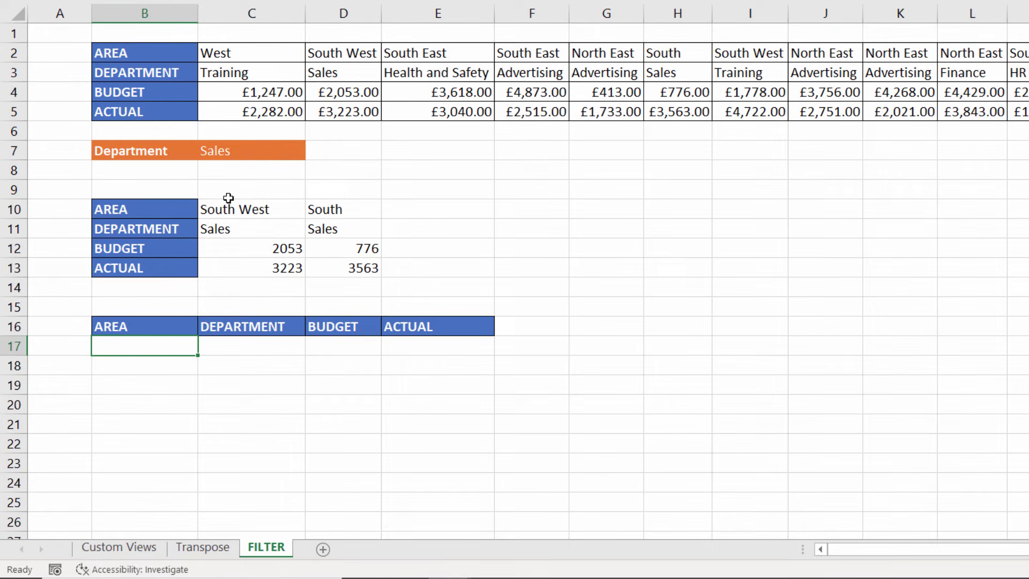
{"action": "left_click", "coordinate": [252, 207]}
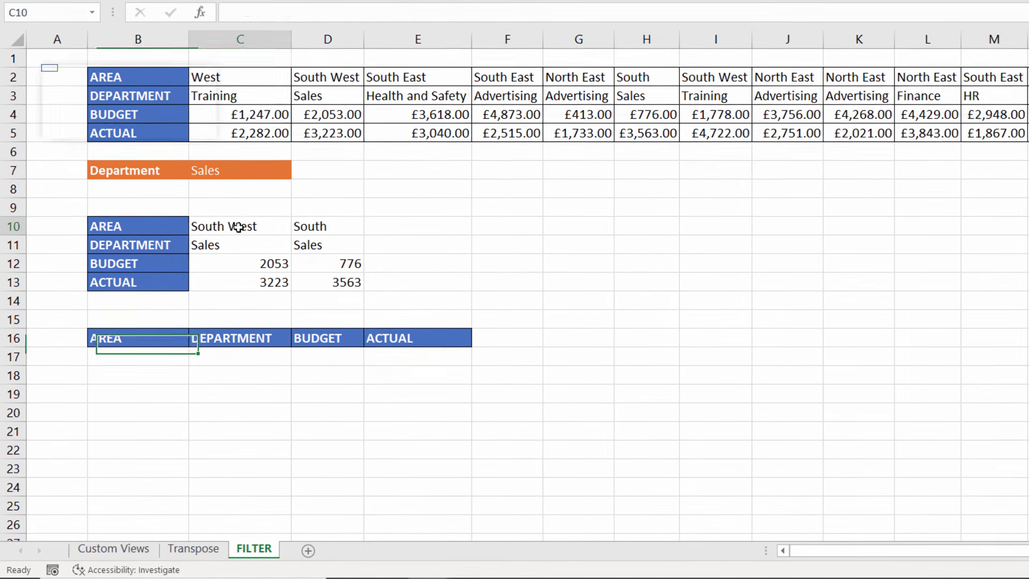
{"action": "left_click_drag", "start_coordinate": [477, 13], "coordinate": [179, 10]}
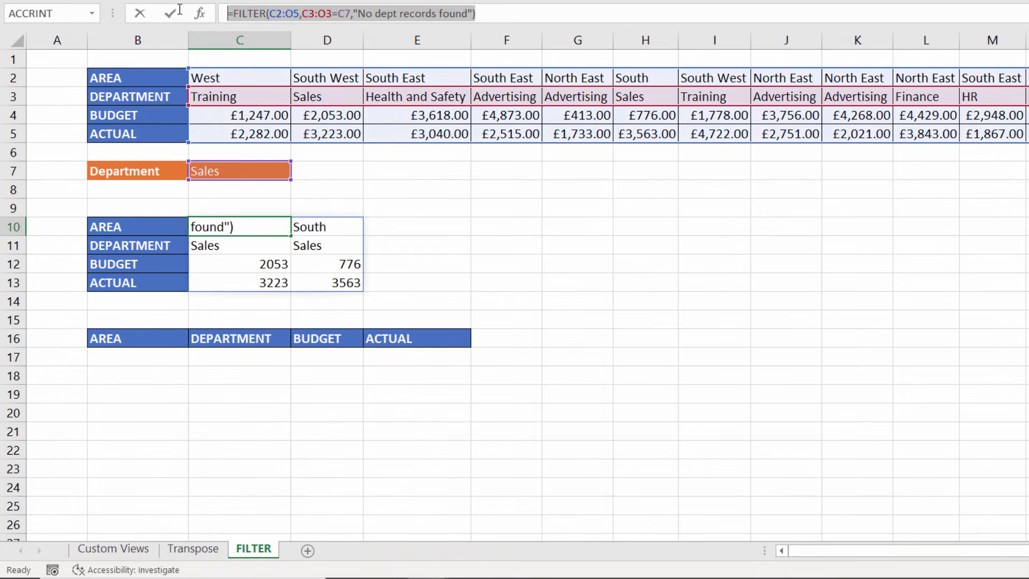
{"action": "key", "text": "Return"}
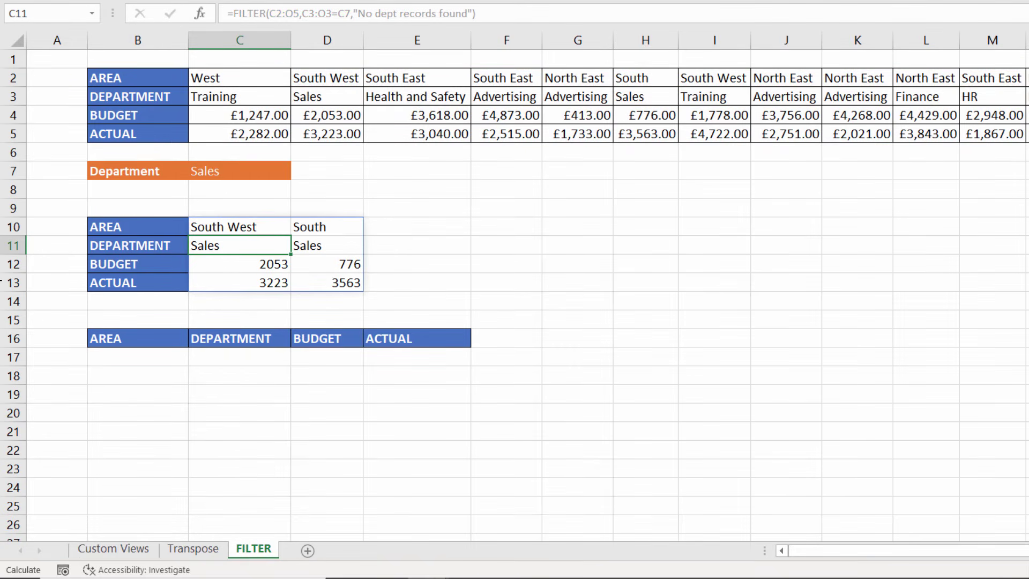
{"action": "left_click", "coordinate": [126, 358]}
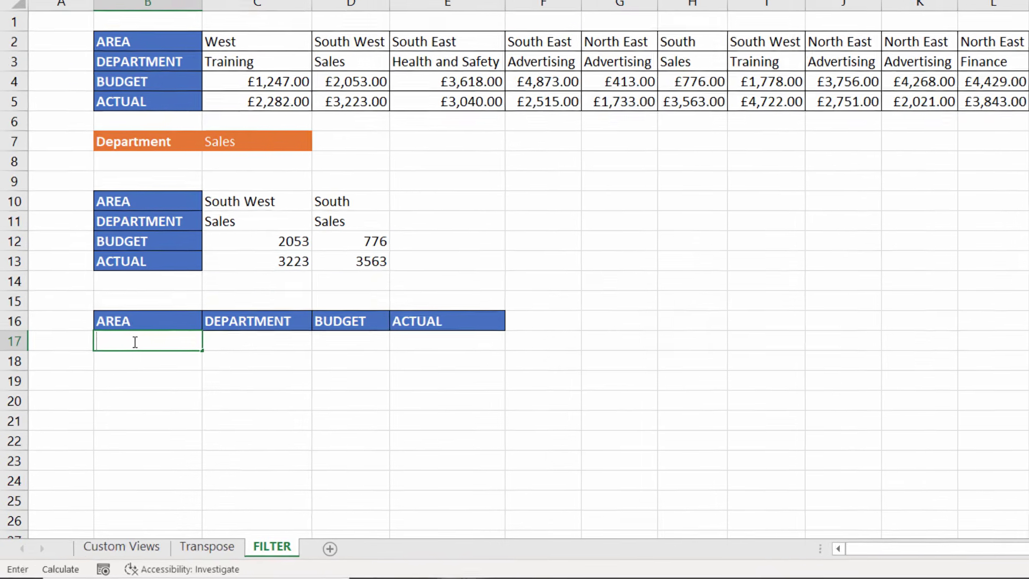
{"action": "key", "text": "ctrl+v"}
- Wrap the FILTER formula in B17 in the TRANSPOSE function so the records are listed vertically
{"action": "left_click", "coordinate": [132, 276]}
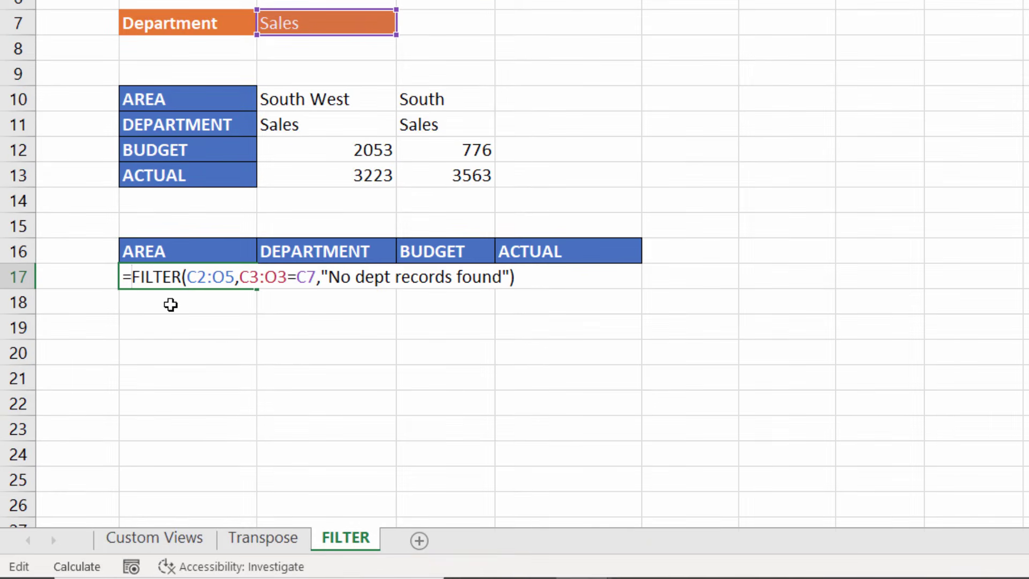
{"action": "type", "text": "TRA"}
{"action": "double_click", "coordinate": [170, 304]}
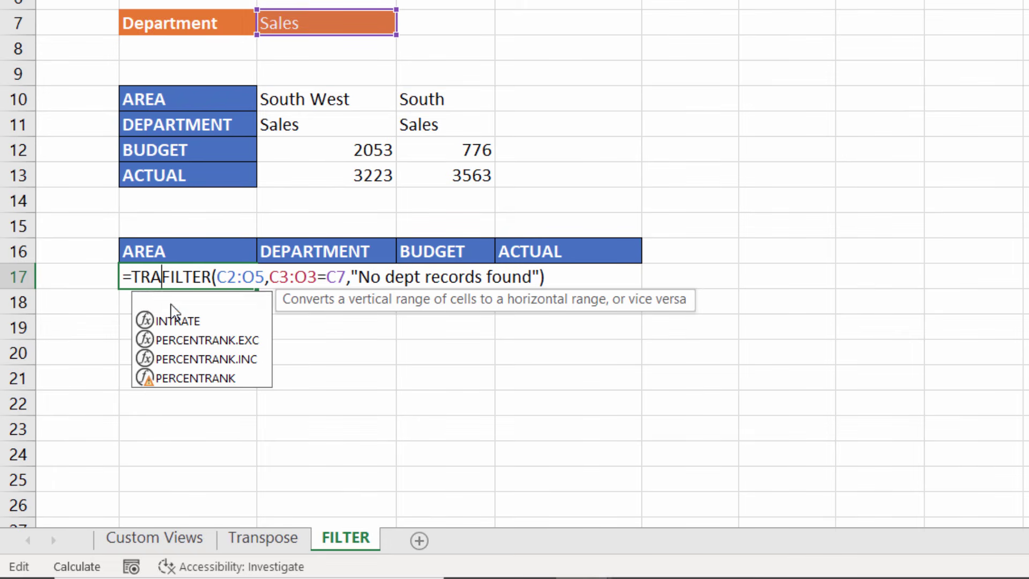
{"action": "left_click", "coordinate": [626, 276]}
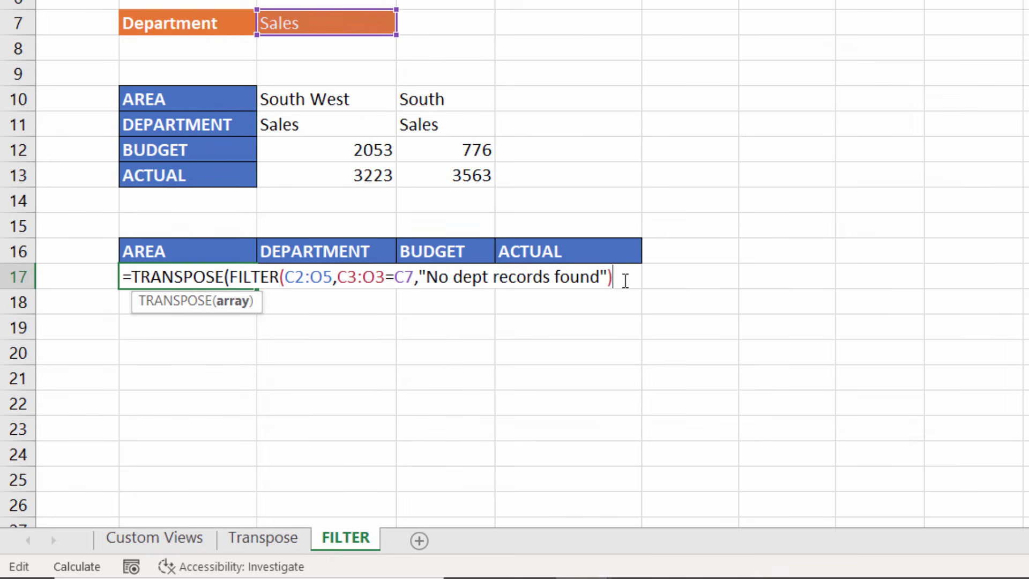
{"action": "type", "text": ")"}
{"action": "key", "text": "Return"}
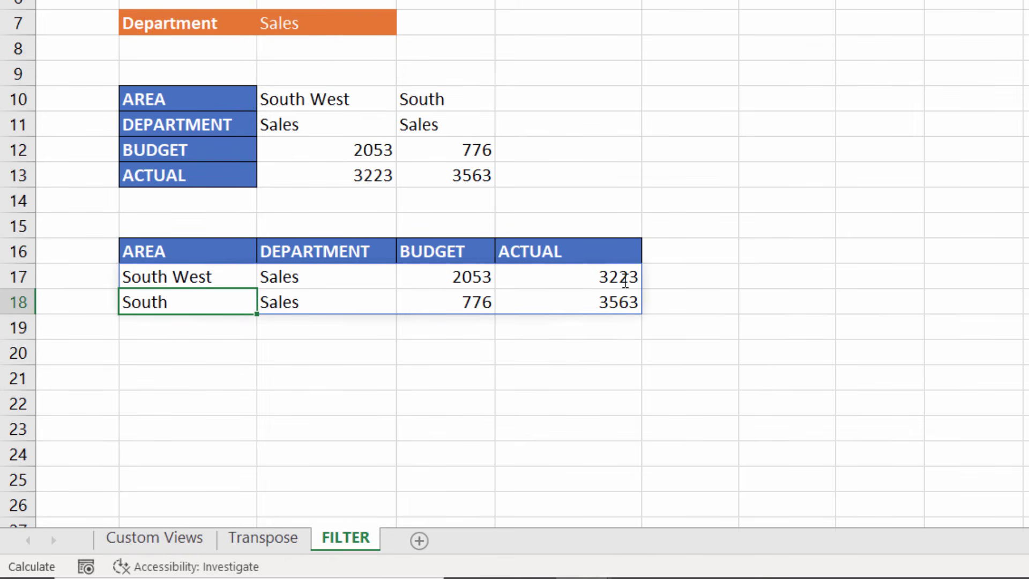
- Set the Department criterion in C7 to Training
{"action": "left_click", "coordinate": [345, 27]}
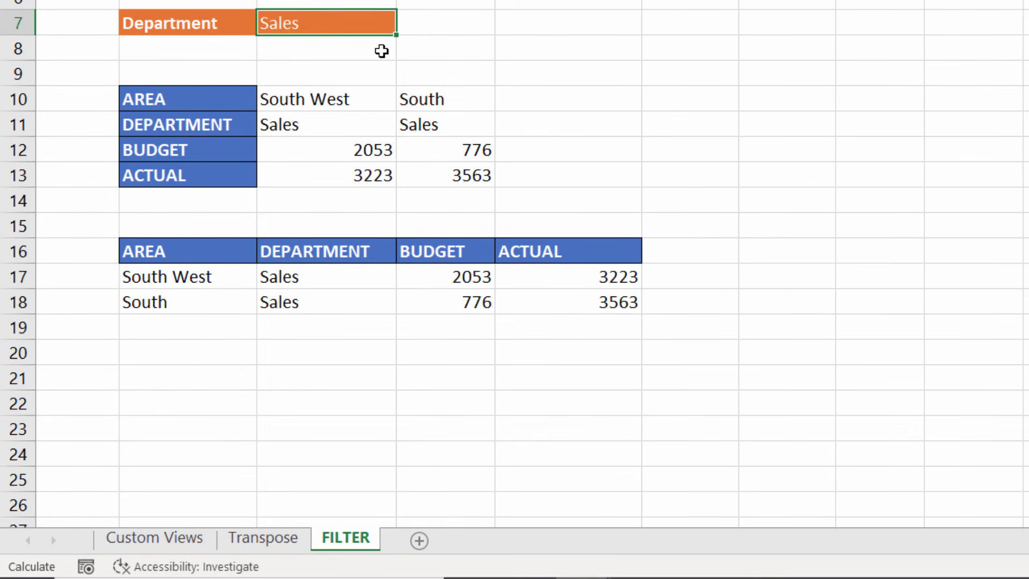
{"action": "type", "text": "Training"}
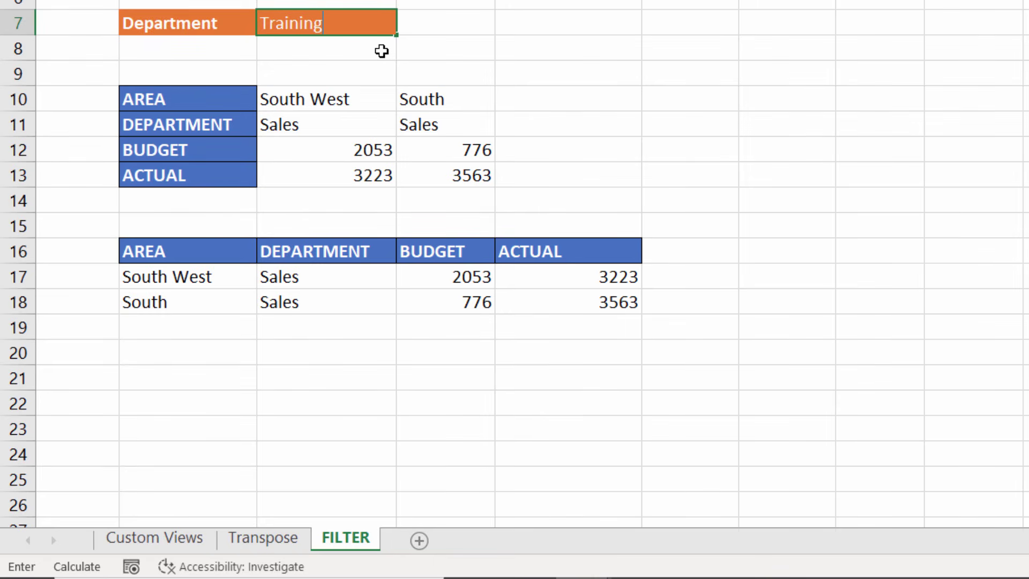
{"action": "key", "text": "Return"}
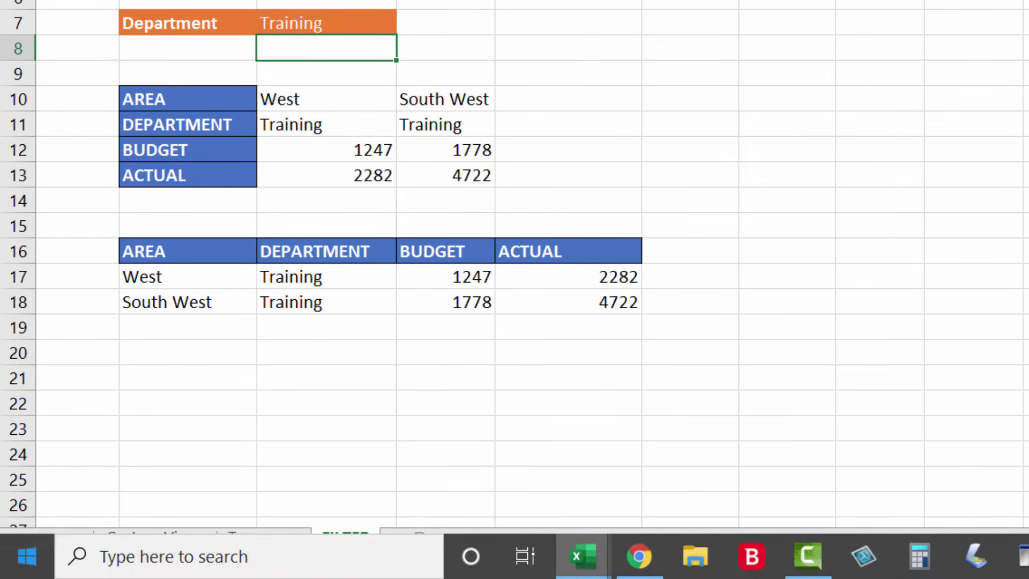